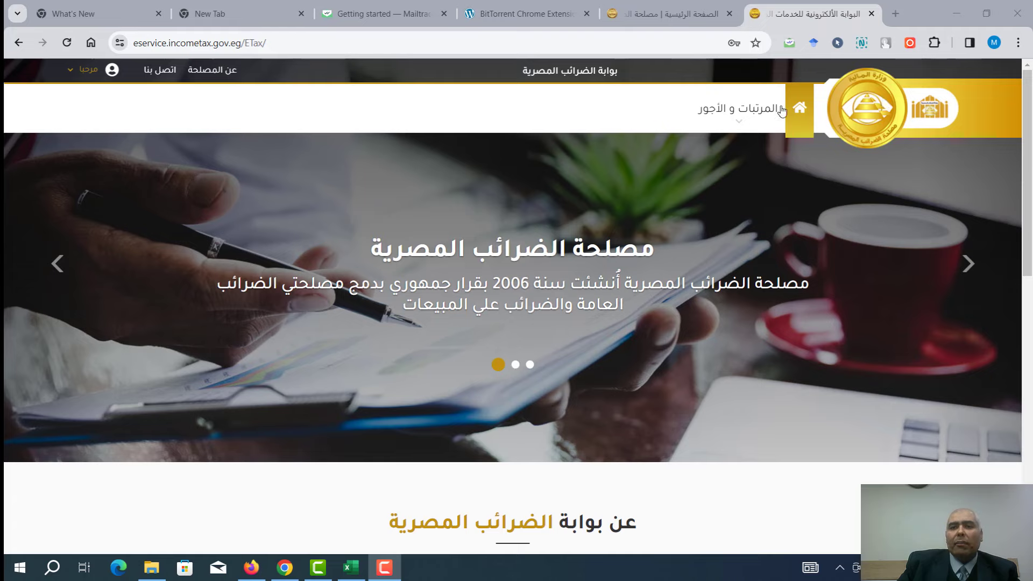
# Step: Download the 2023 payroll Form 6 template (تحميل نموذج 6 مرتبات سنة 2023) from the tax portal
pyautogui.click(722, 126)
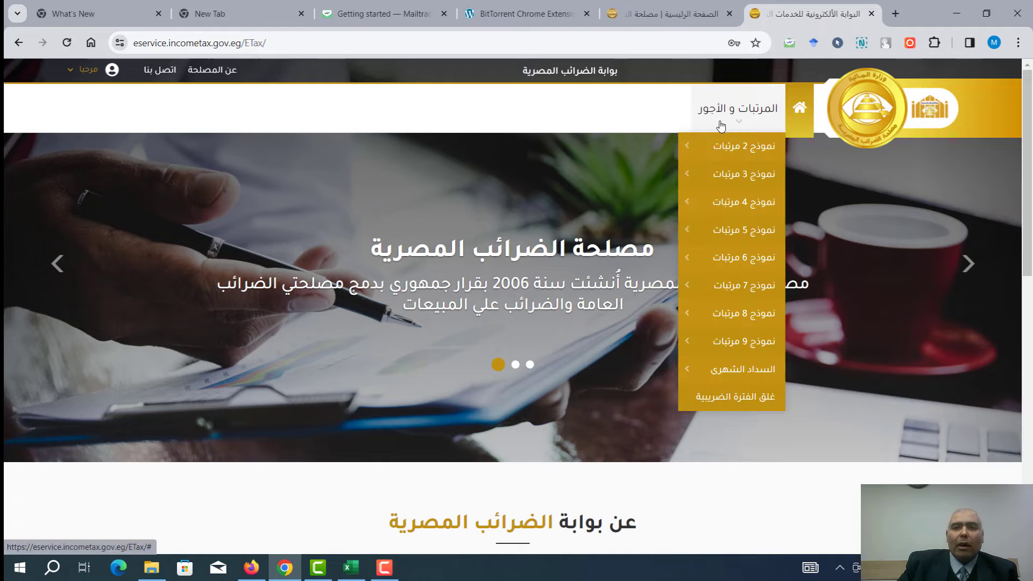
pyautogui.moveTo(724, 258)
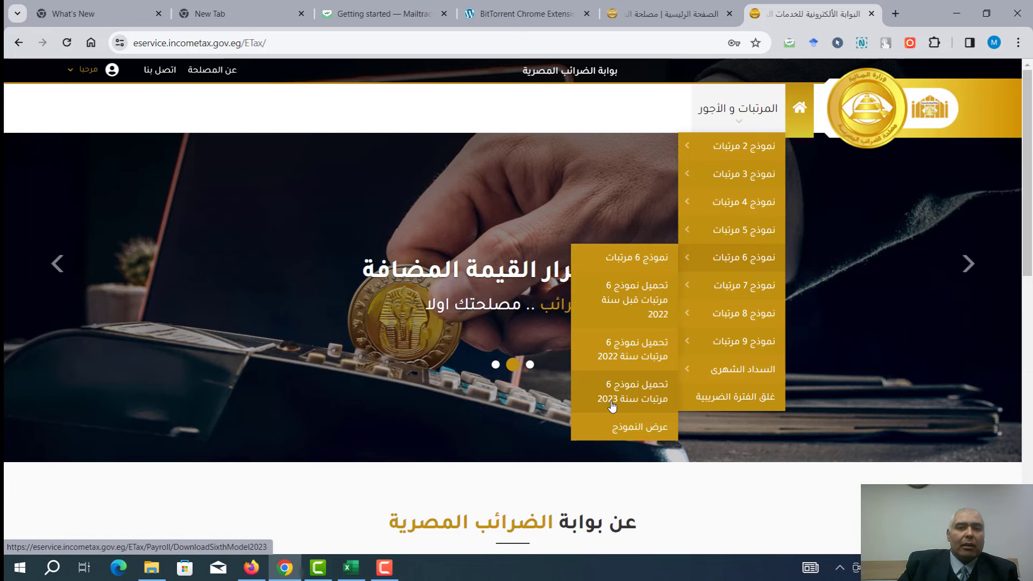
pyautogui.click(612, 405)
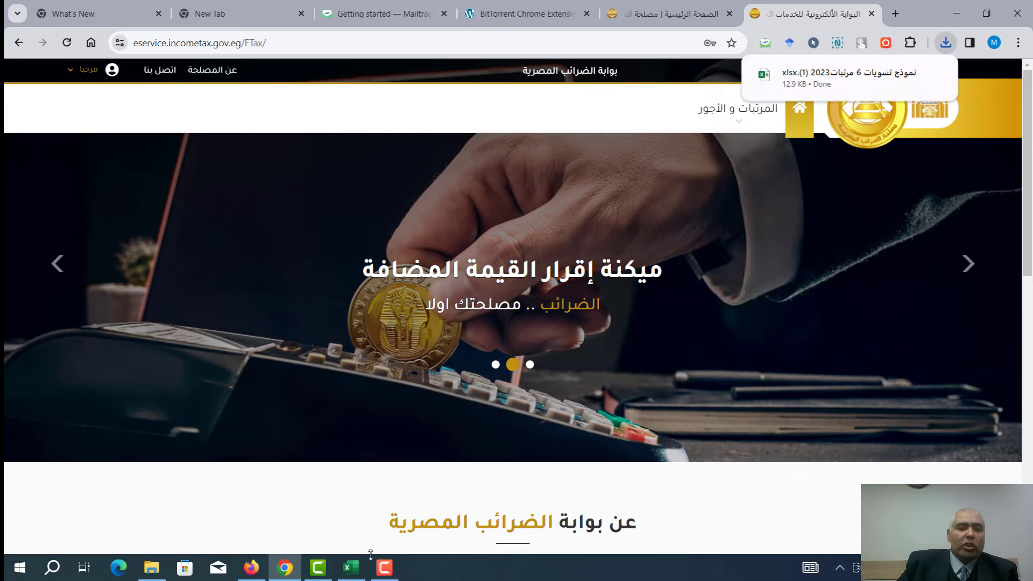
# Step: Switch to the open Excel workbook نموذج تسويات 6 مرتبات2023 and examine the tax period entries in column A through the last row
pyautogui.moveTo(361, 572)
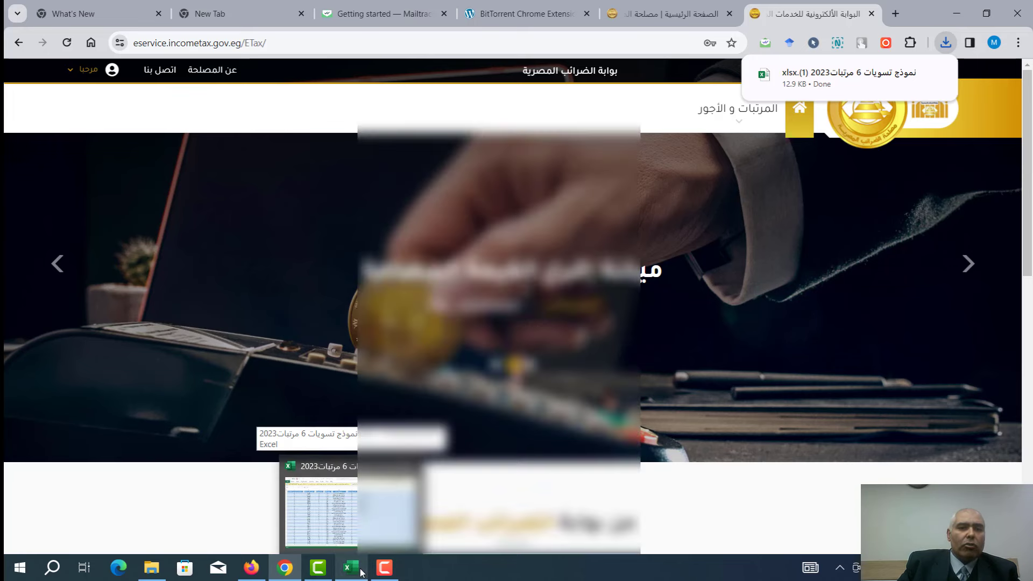
pyautogui.click(362, 571)
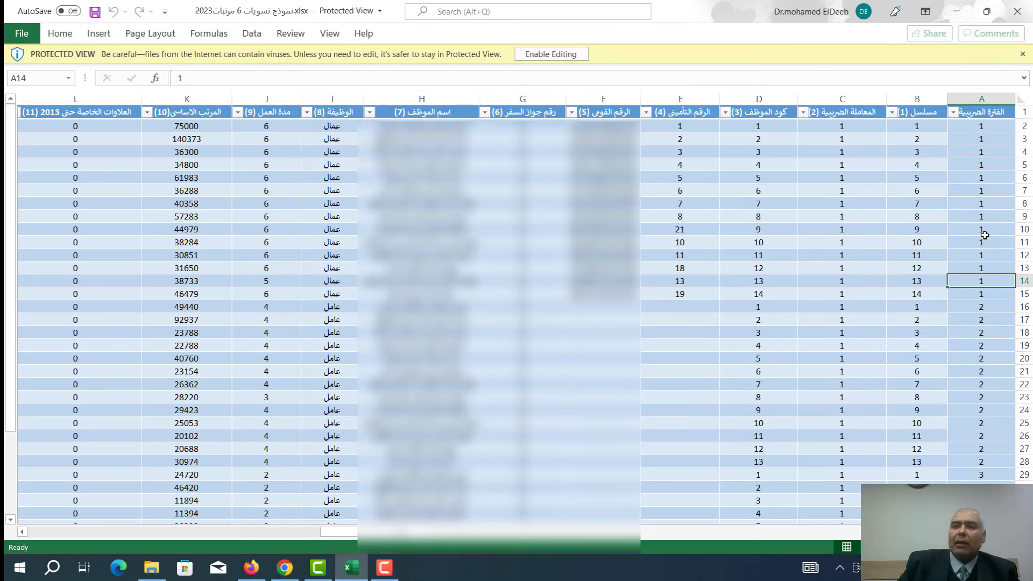
pyautogui.click(981, 112)
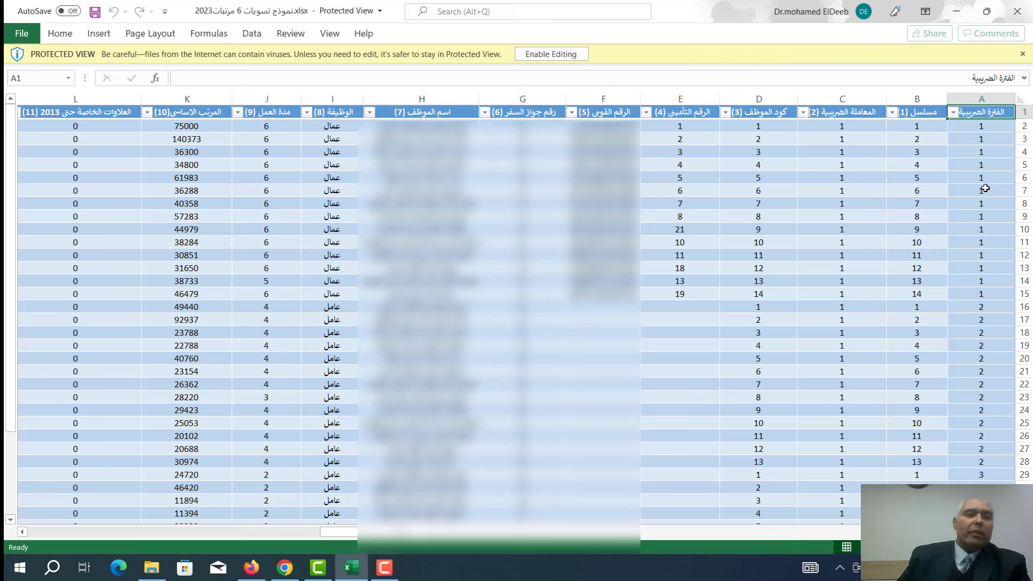
pyautogui.click(969, 139)
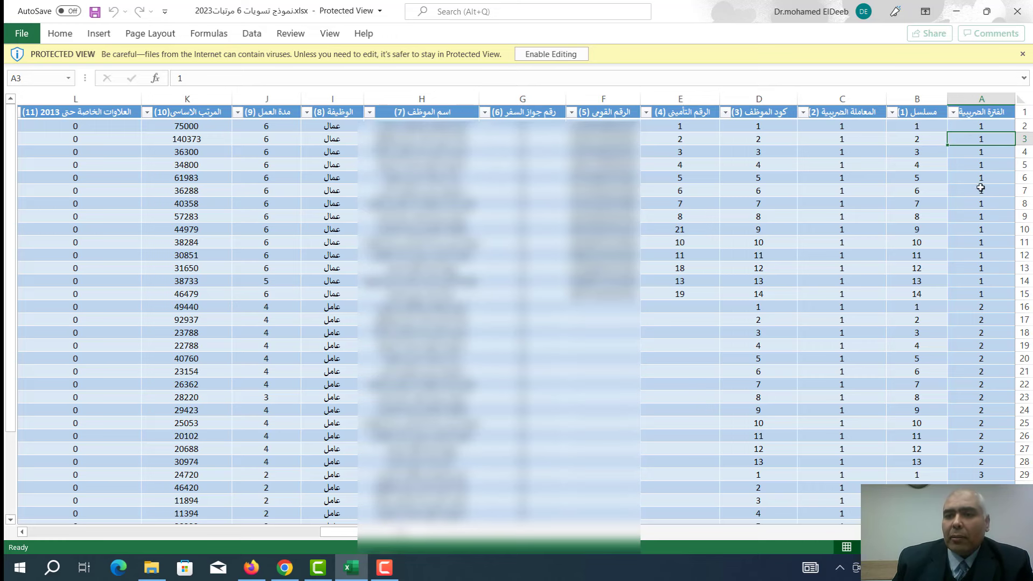
pyautogui.scroll(-1, 975, 198)
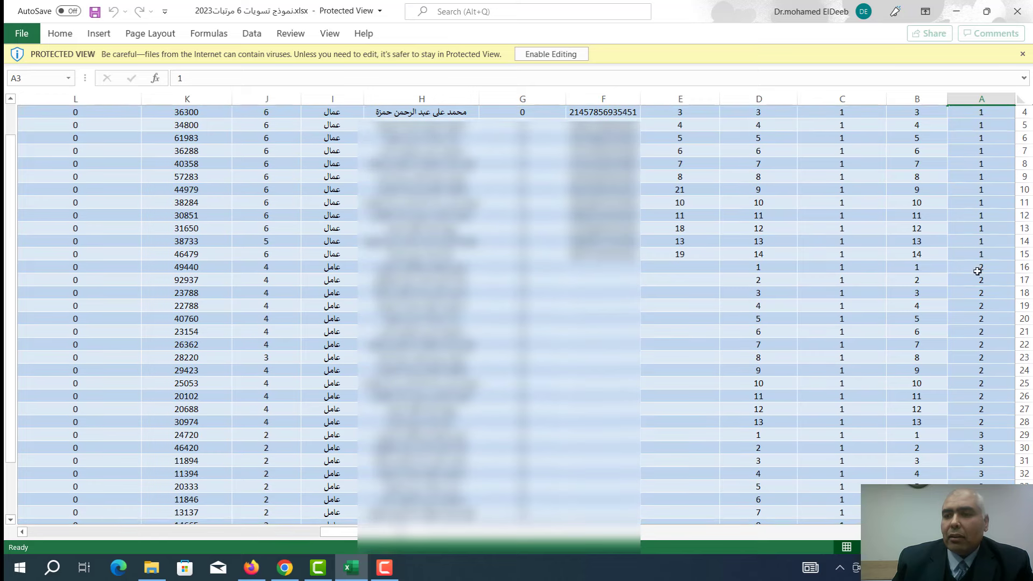
pyautogui.scroll(-3, 978, 274)
pyautogui.scroll(-1, 974, 253)
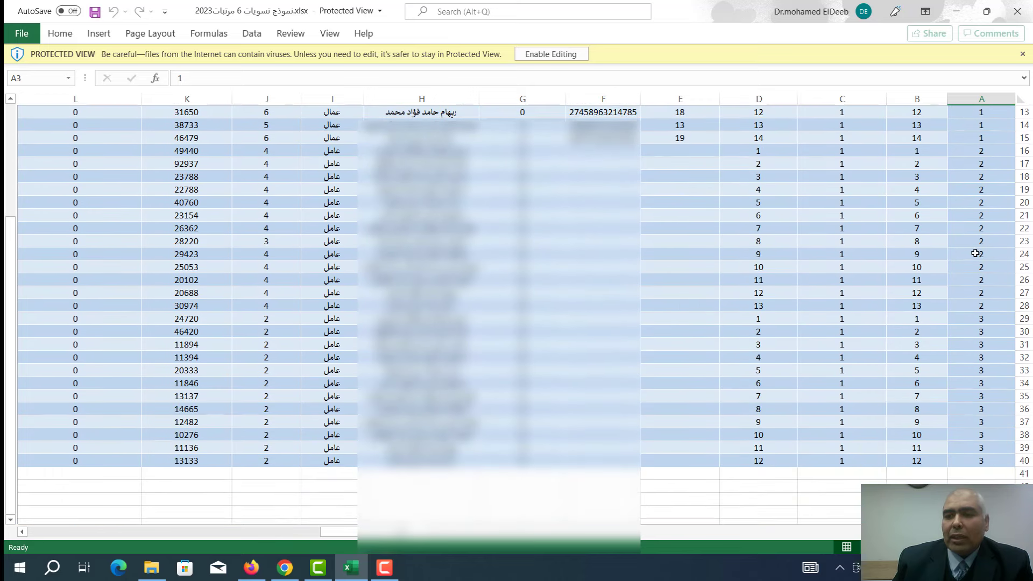
pyautogui.scroll(2, 958, 384)
pyautogui.scroll(2, 958, 388)
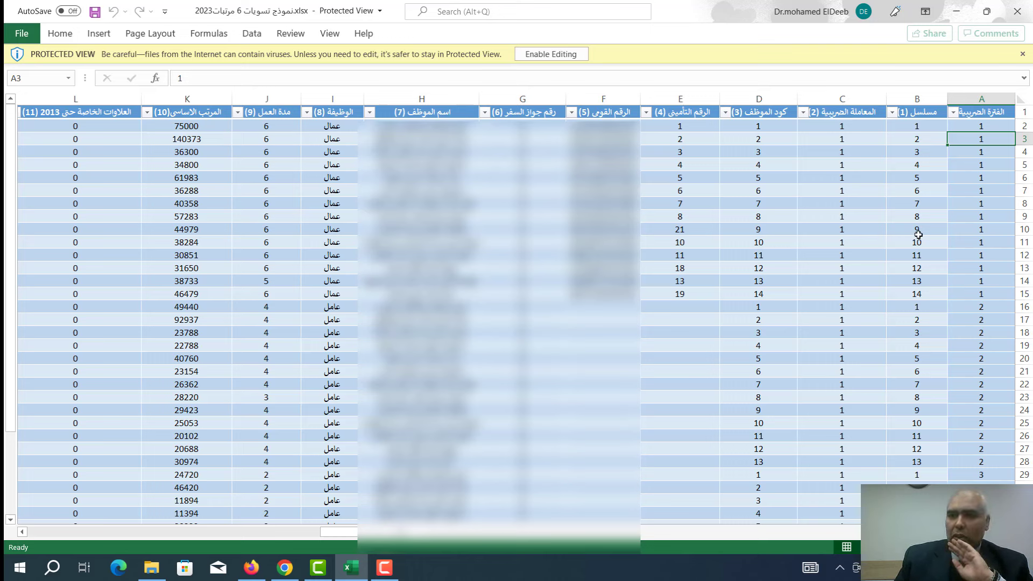
# Step: Examine the serial number column (1) and the tax treatment column (2) of the settlement sheet
pyautogui.click(904, 131)
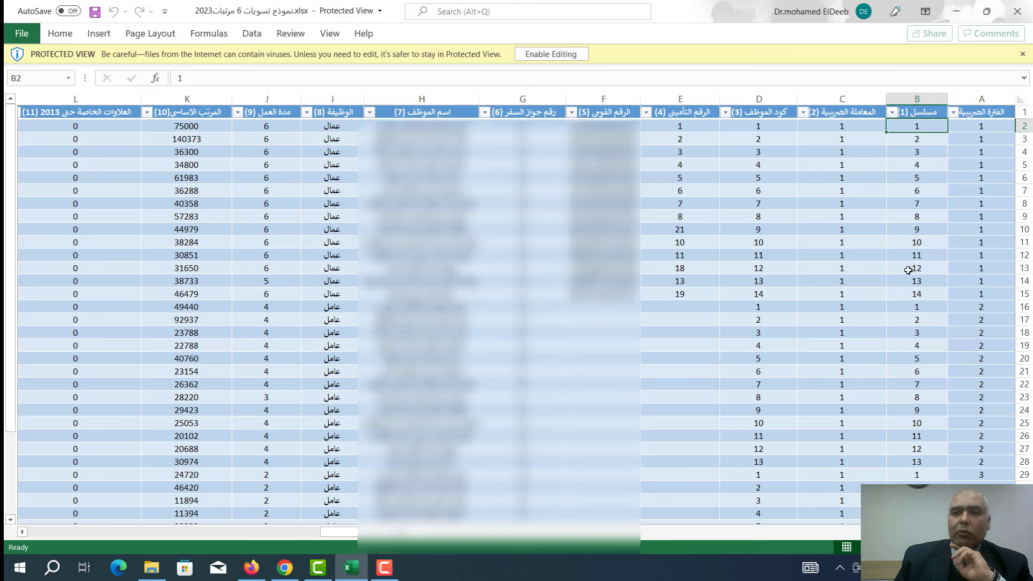
pyautogui.click(841, 128)
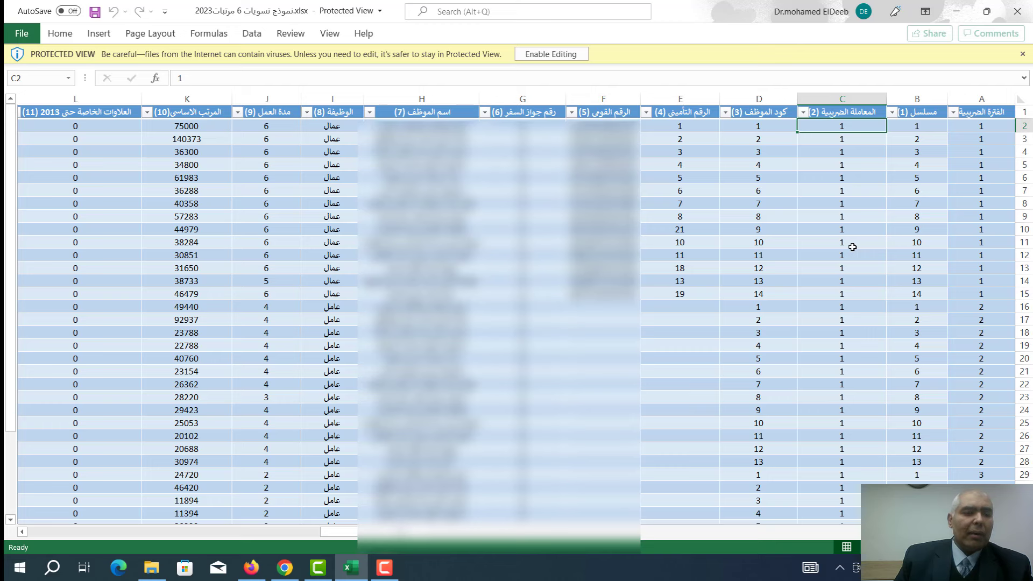
pyautogui.click(829, 111)
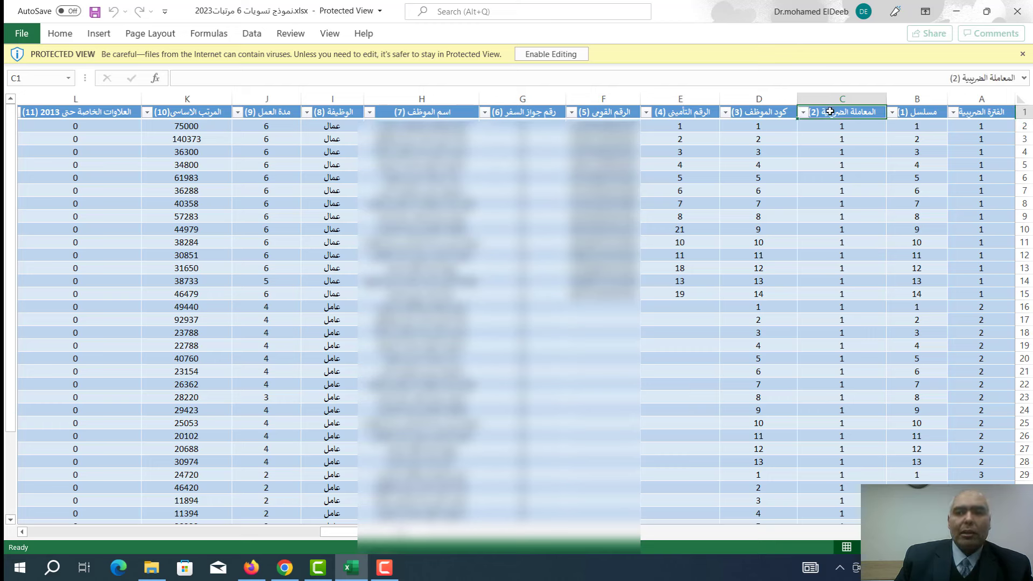
pyautogui.click(844, 149)
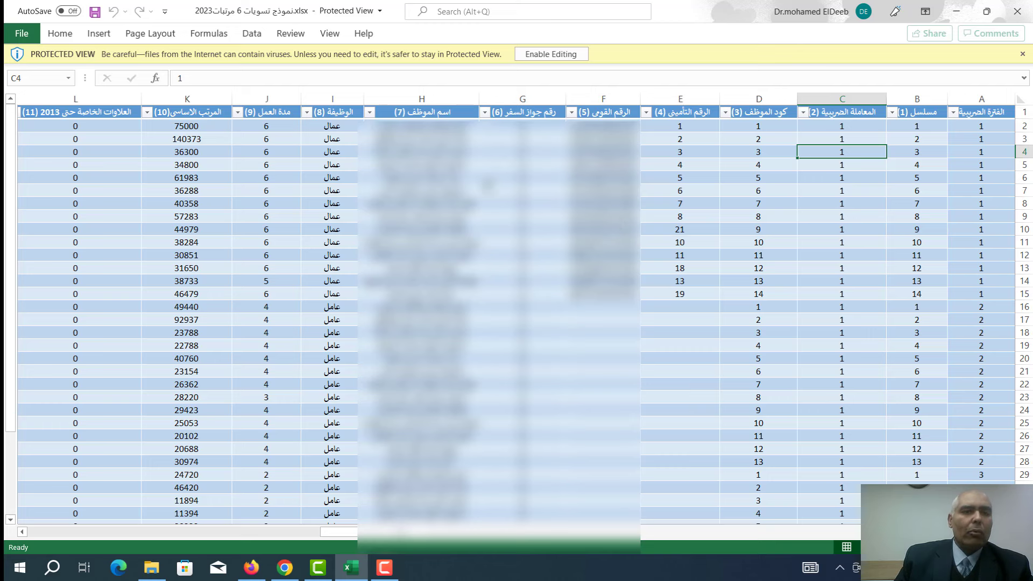
pyautogui.click(410, 37)
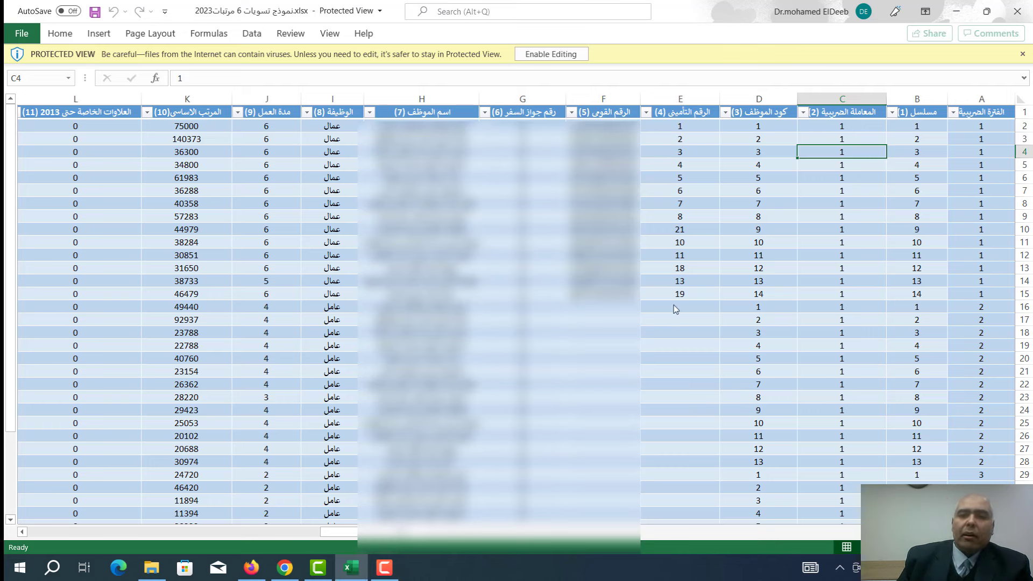
# Step: Examine the blank insurance number (4) and national ID (5) cells in rows 16 and 17
pyautogui.click(673, 308)
pyautogui.click(674, 321)
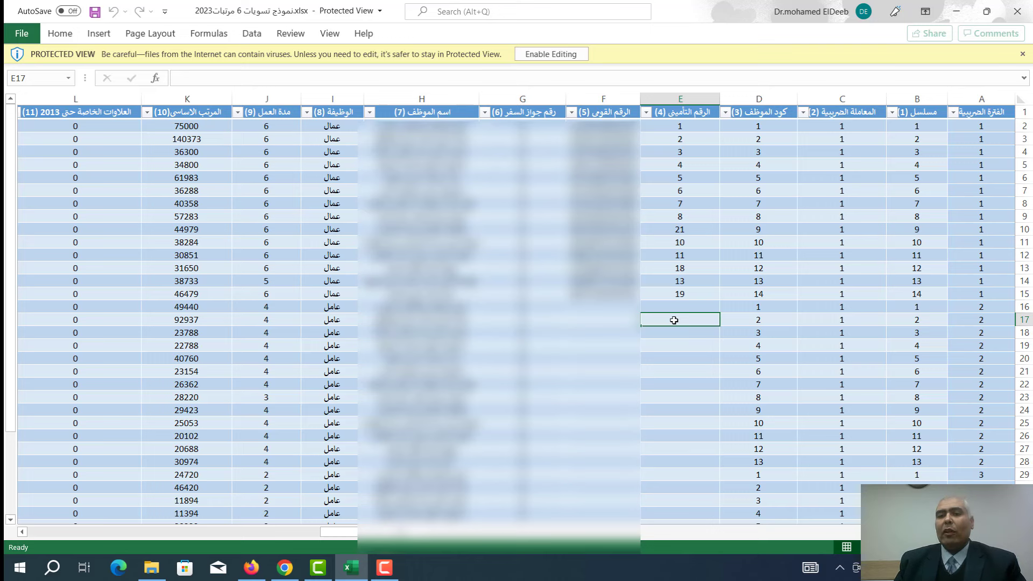
pyautogui.click(702, 304)
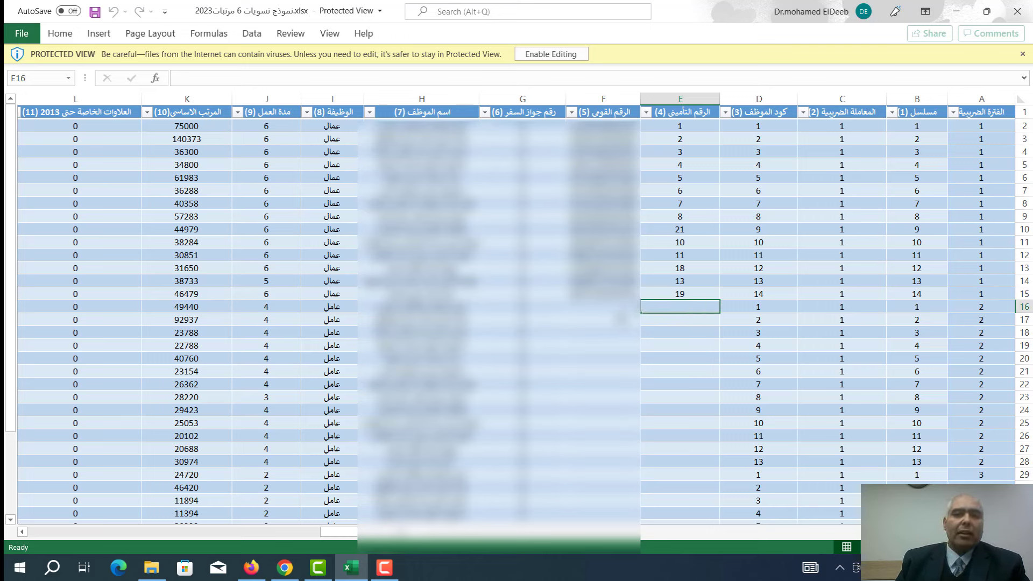
pyautogui.click(620, 319)
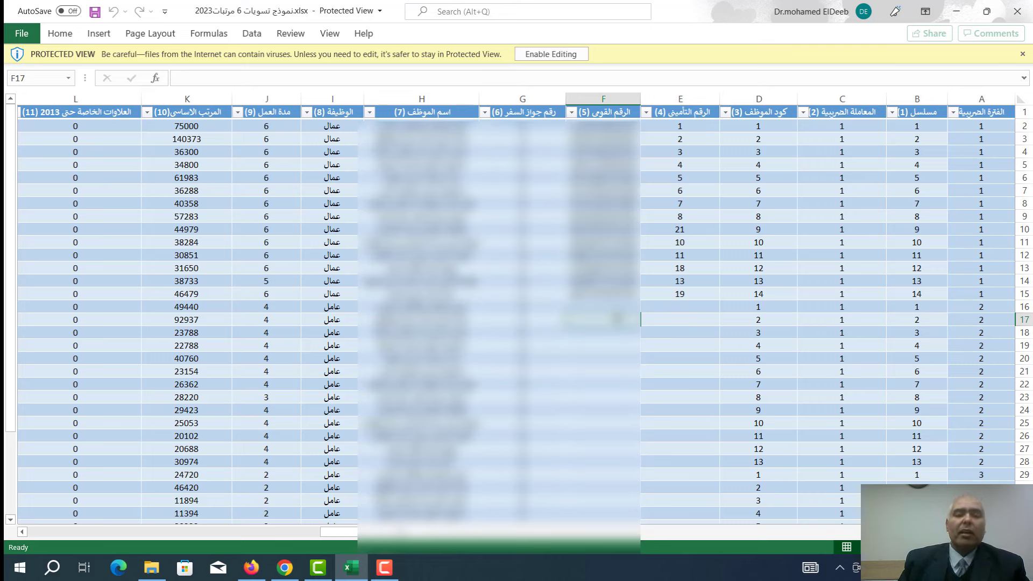
pyautogui.click(599, 306)
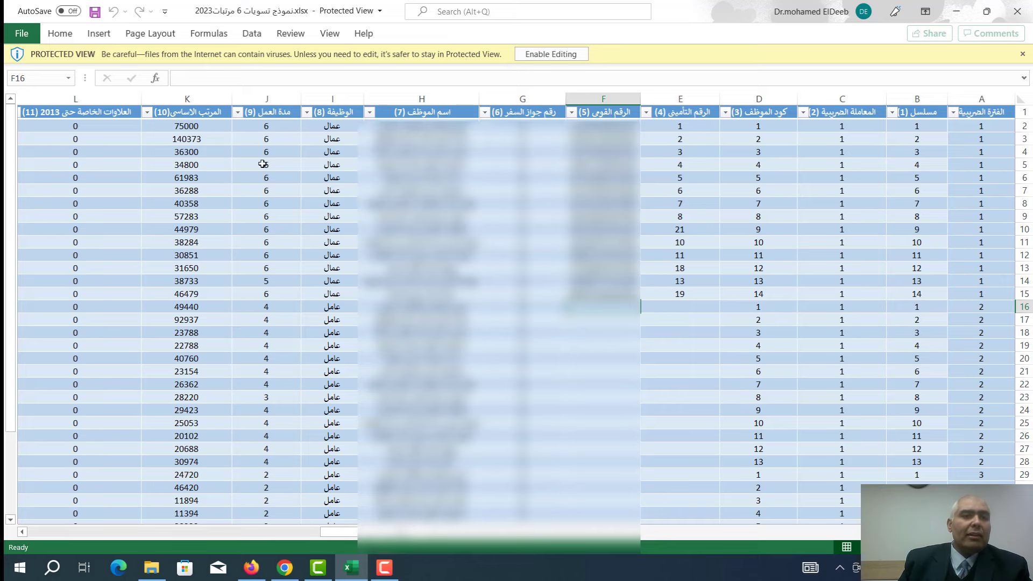
# Step: Review the work duration column (9) for the employees of all three tax periods
pyautogui.scroll(-2, 287, 231)
pyautogui.scroll(-1, 287, 232)
pyautogui.scroll(2, 286, 231)
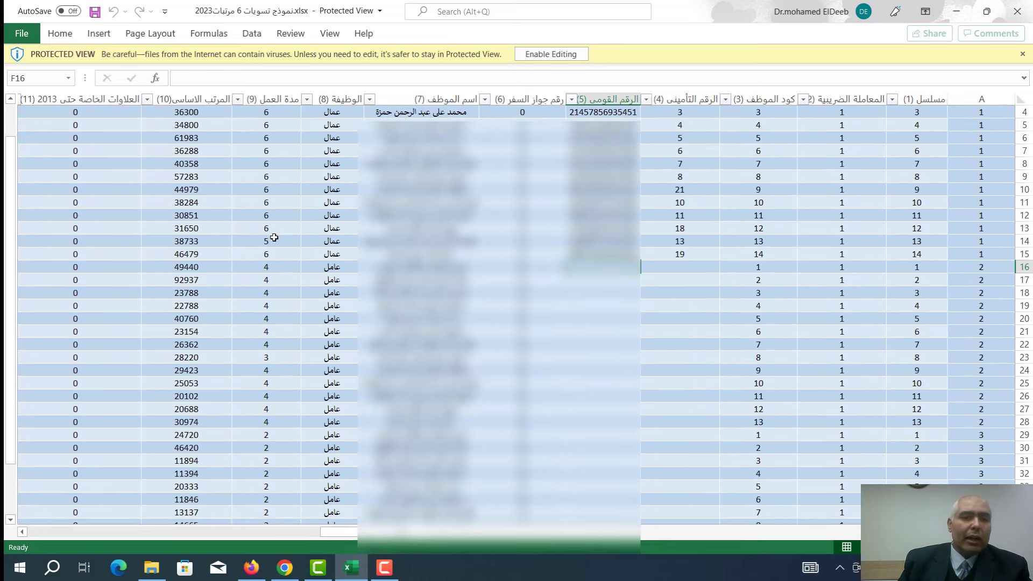
pyautogui.moveTo(263, 164); pyautogui.dragTo(266, 227)
pyautogui.click(272, 242)
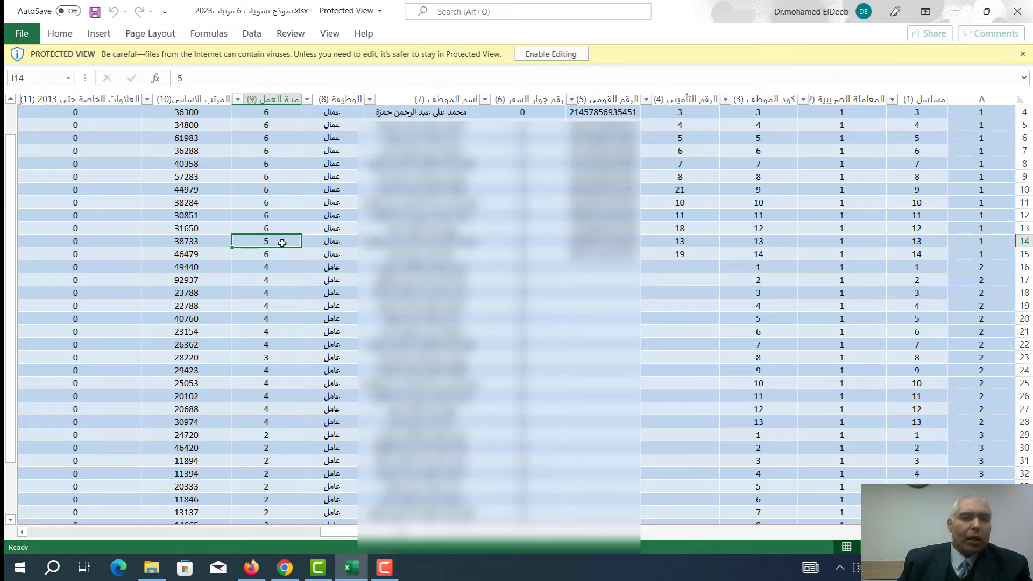
pyautogui.scroll(-1, 282, 243)
pyautogui.moveTo(282, 240); pyautogui.dragTo(287, 293)
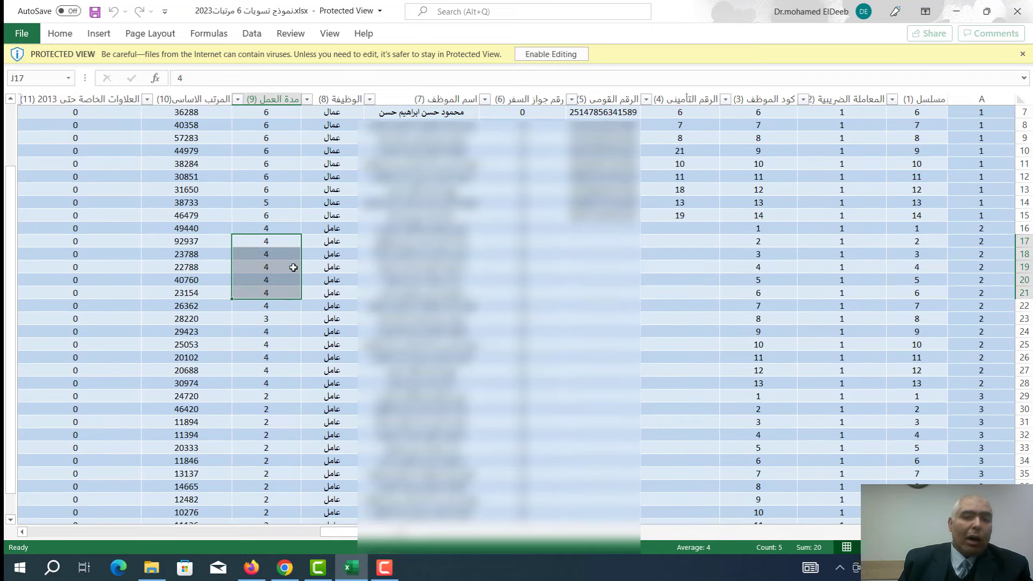
pyautogui.scroll(-2, 293, 267)
pyautogui.click(281, 338)
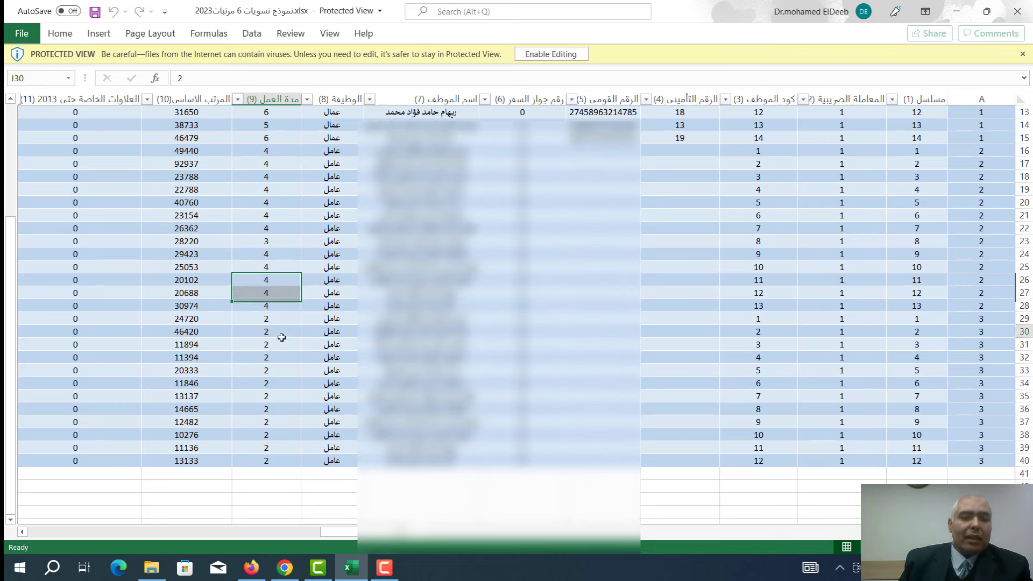
pyautogui.moveTo(281, 337); pyautogui.dragTo(281, 371)
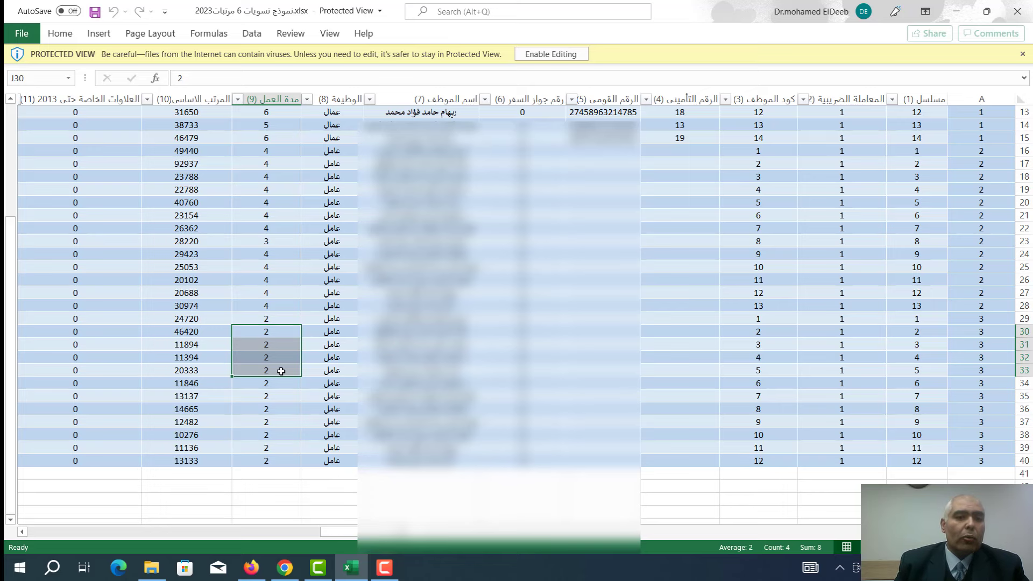
pyautogui.scroll(4, 281, 371)
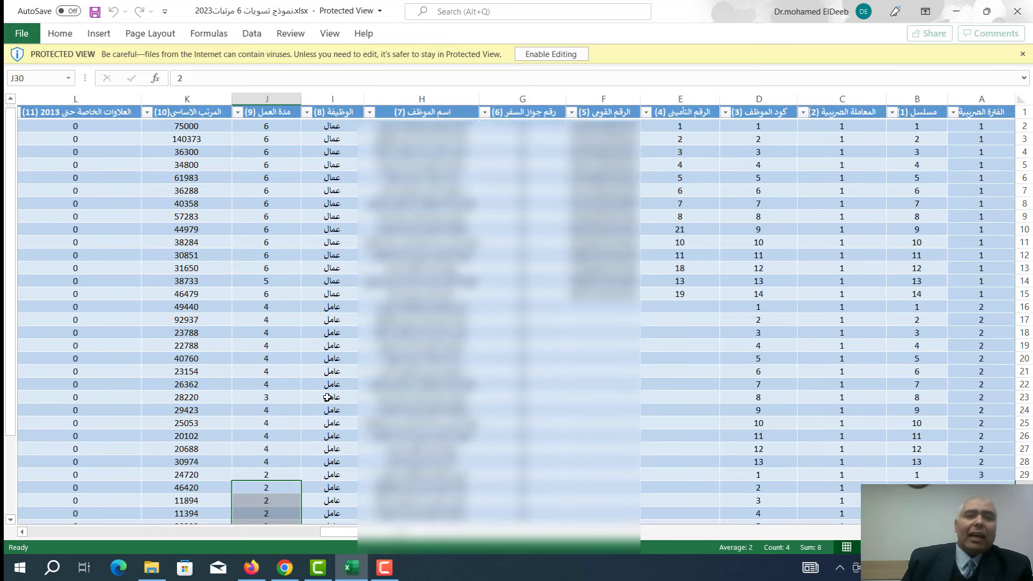
# Step: Examine the pay components in row 5 from basic salary (10) through the employees' profit share (18)
pyautogui.moveTo(344, 532); pyautogui.dragTo(299, 536)
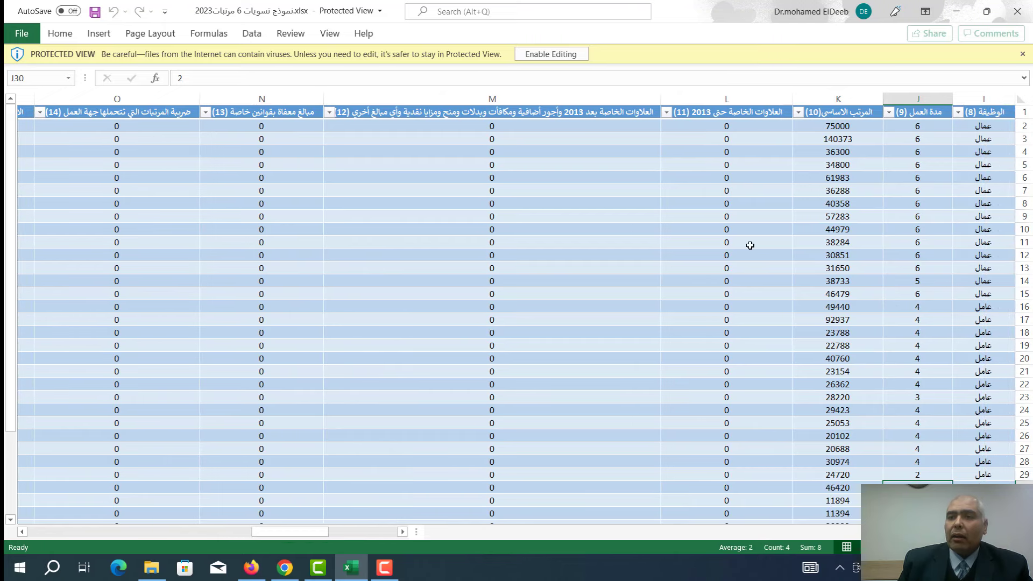
pyautogui.click(835, 163)
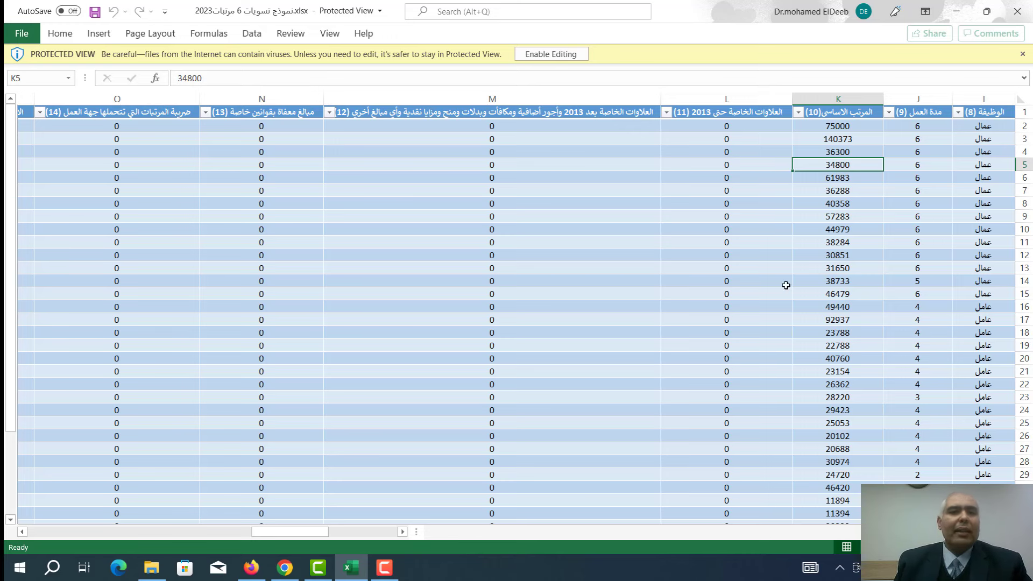
pyautogui.press('Left')
pyautogui.press('Left')
pyautogui.press('Left')
pyautogui.press('Left')
pyautogui.press('Left')
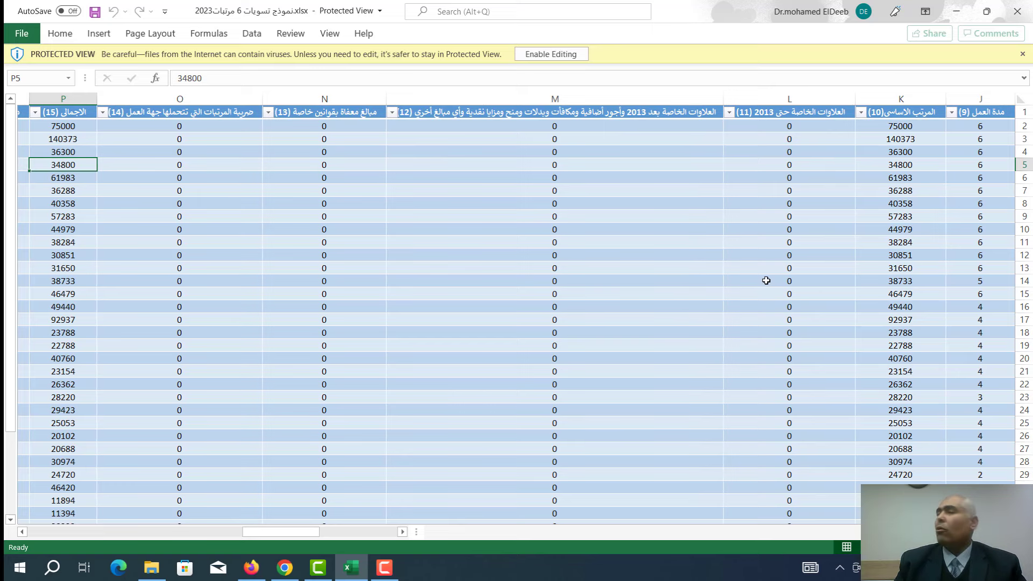
pyautogui.press('Left')
pyautogui.press('Left')
pyautogui.press('Left')
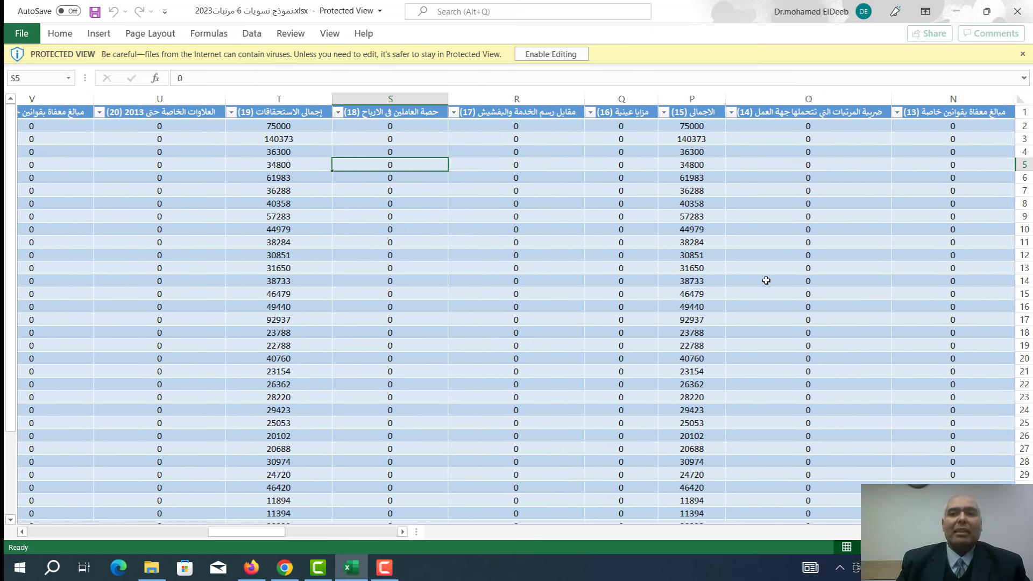
# Step: Trace the first employee's row from the total column (15) back to the work duration column (9)
pyautogui.click(696, 126)
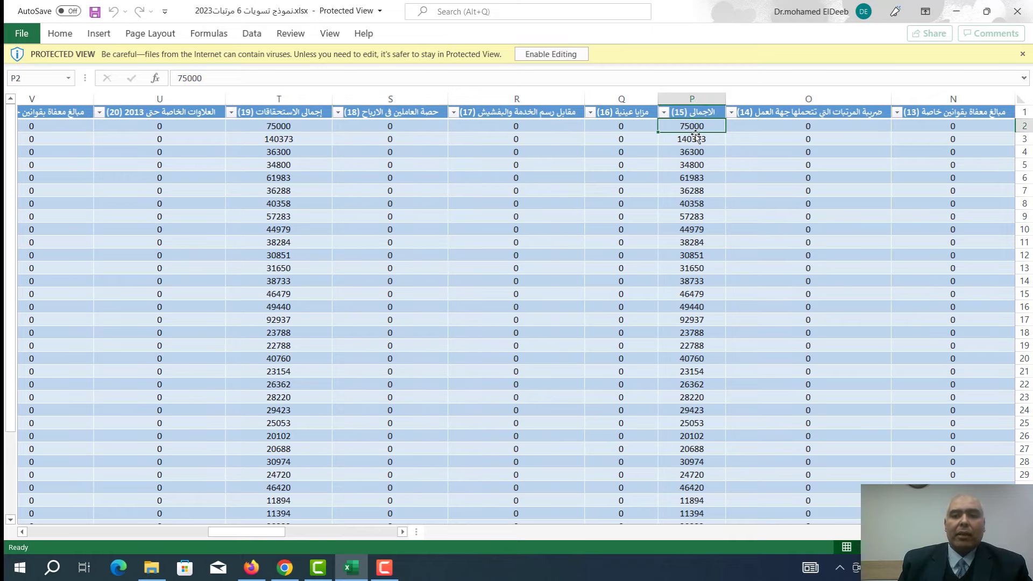
pyautogui.press('Right')
pyautogui.press('Right')
pyautogui.press('Right')
pyautogui.press('Right')
pyautogui.press('Right')
pyautogui.press('Right')
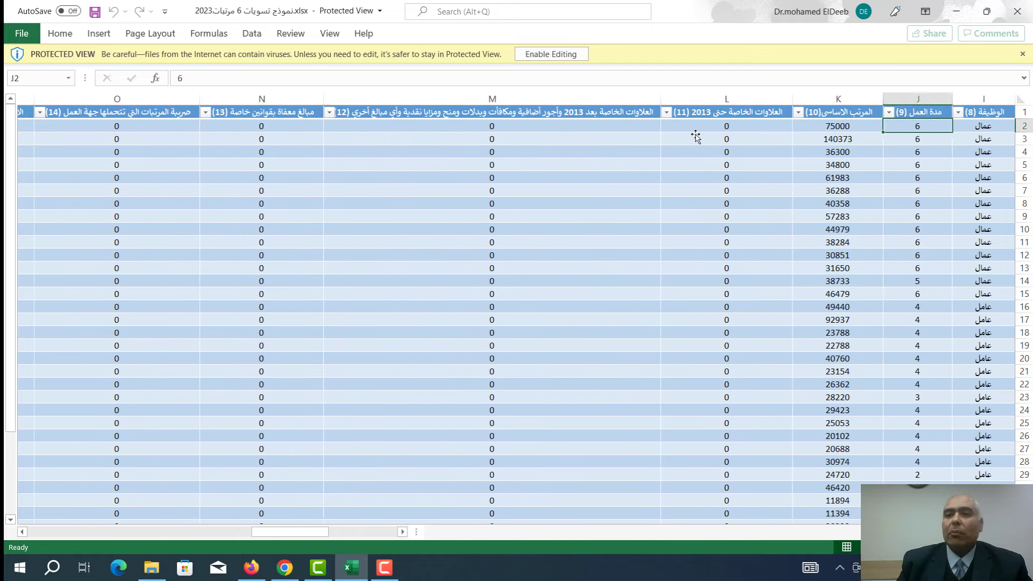
# Step: Review row 2 from work duration (9) through total entitlements (19) to personal exemption (22), and compare the exemption values down the column
pyautogui.press('Left')
pyautogui.press('Left')
pyautogui.press('Left')
pyautogui.press('Left')
pyautogui.press('Left')
pyautogui.press('Left')
pyautogui.press('Left')
pyautogui.press('Left')
pyautogui.press('Left')
pyautogui.press('Left')
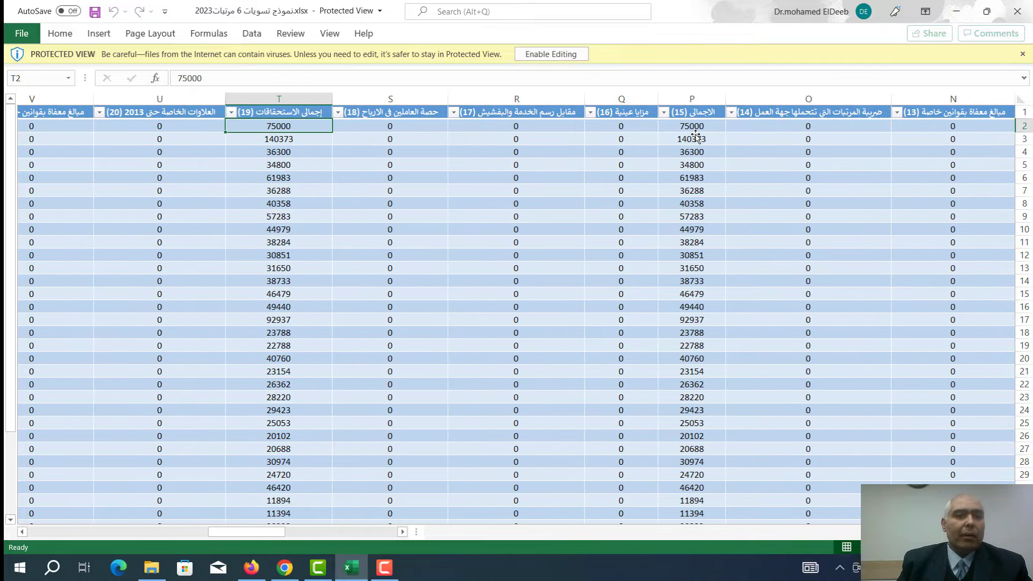
pyautogui.press('Left')
pyautogui.press('Left')
pyautogui.press('Left')
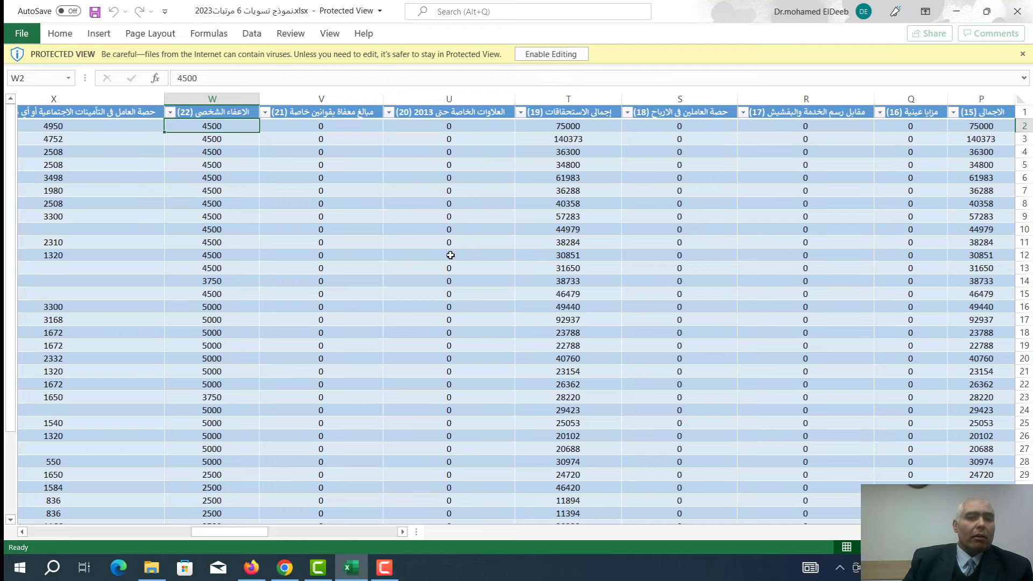
pyautogui.scroll(-1, 507, 266)
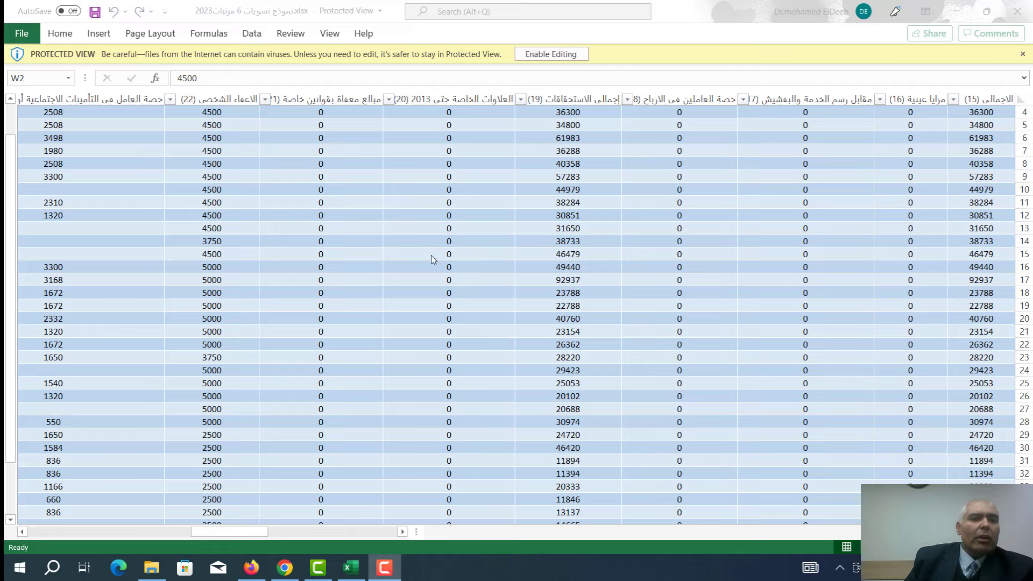
pyautogui.scroll(1, 430, 259)
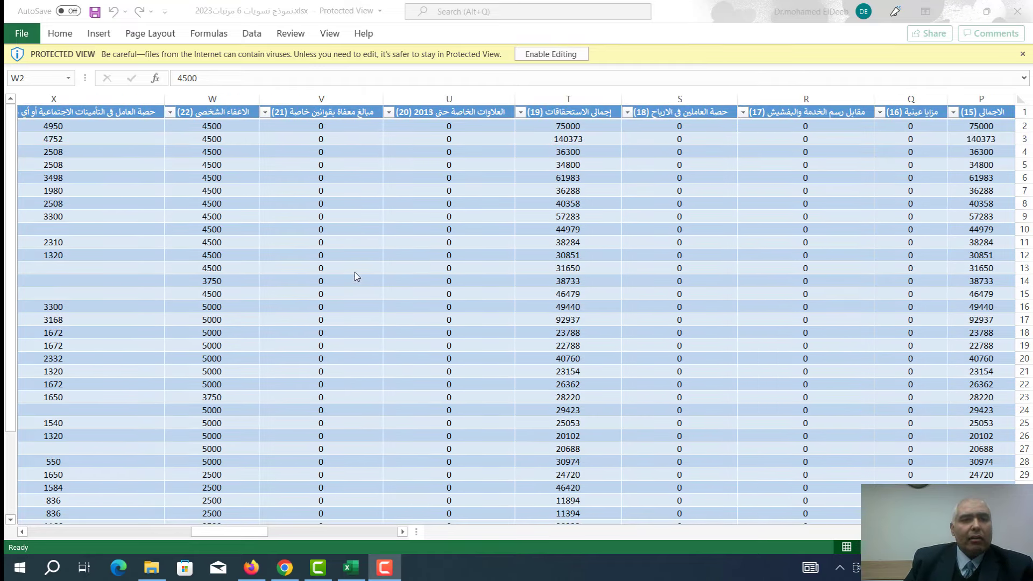
# Step: Review the columns from personal exemption (22) and the employee's social insurance share (23) through total Article 13 exemptions (27)
pyautogui.click(200, 168)
pyautogui.click(211, 165)
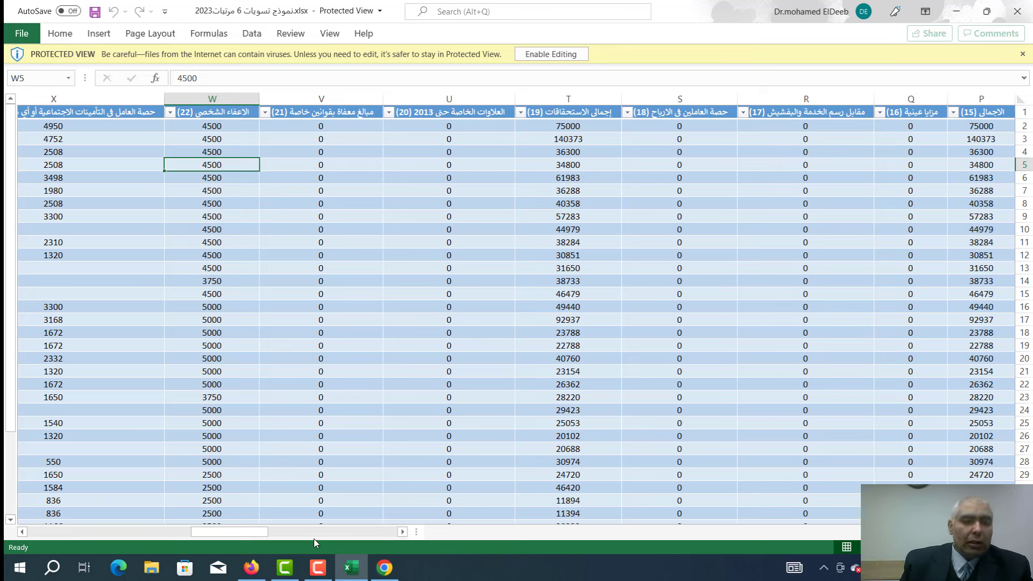
pyautogui.moveTo(263, 533); pyautogui.dragTo(230, 533)
pyautogui.click(421, 131)
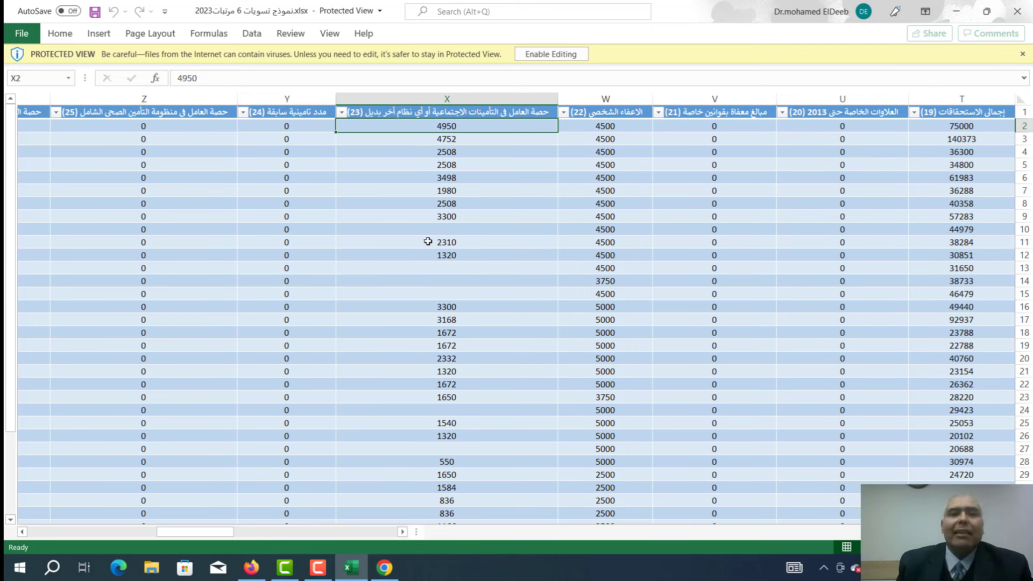
pyautogui.press('Left')
pyautogui.press('Left')
pyautogui.press('Left')
pyautogui.press('Left')
pyautogui.press('Left')
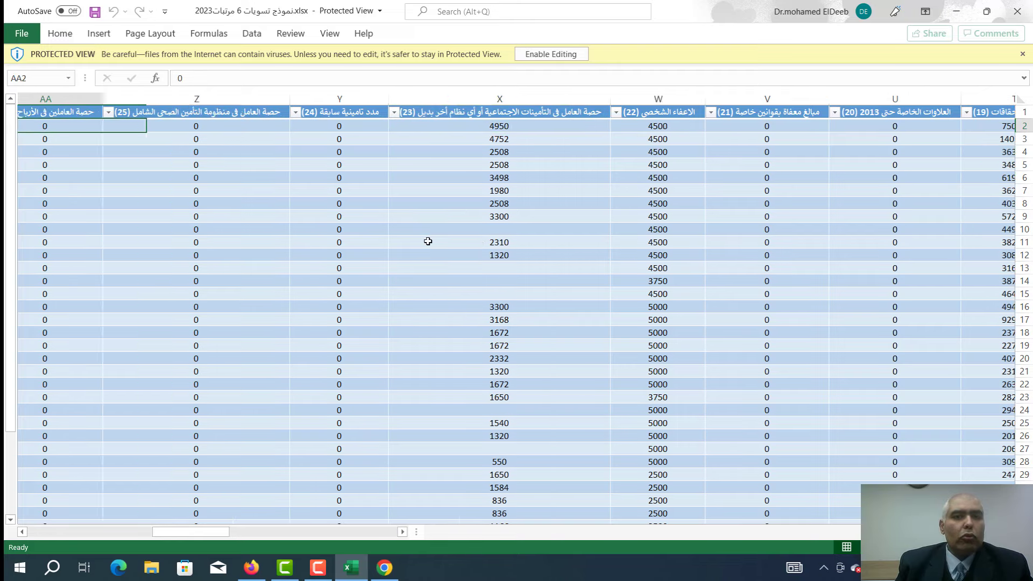
pyautogui.press('Left')
pyautogui.press('Right')
pyautogui.press('Right')
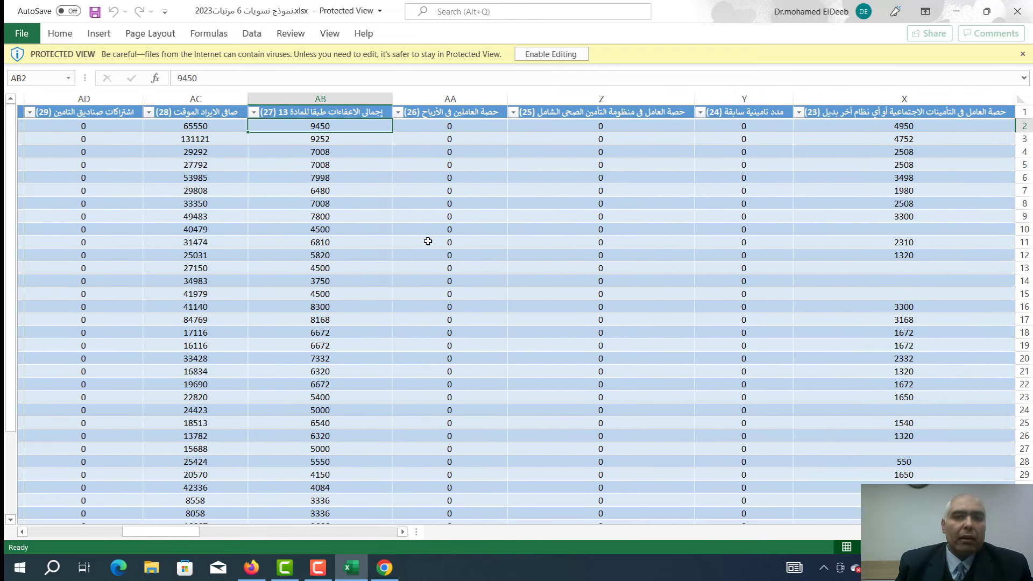
# Step: Follow row 2 from net provisional income (28) through the insurance columns and the period and annual bases to annual tax (34)
pyautogui.press('Left')
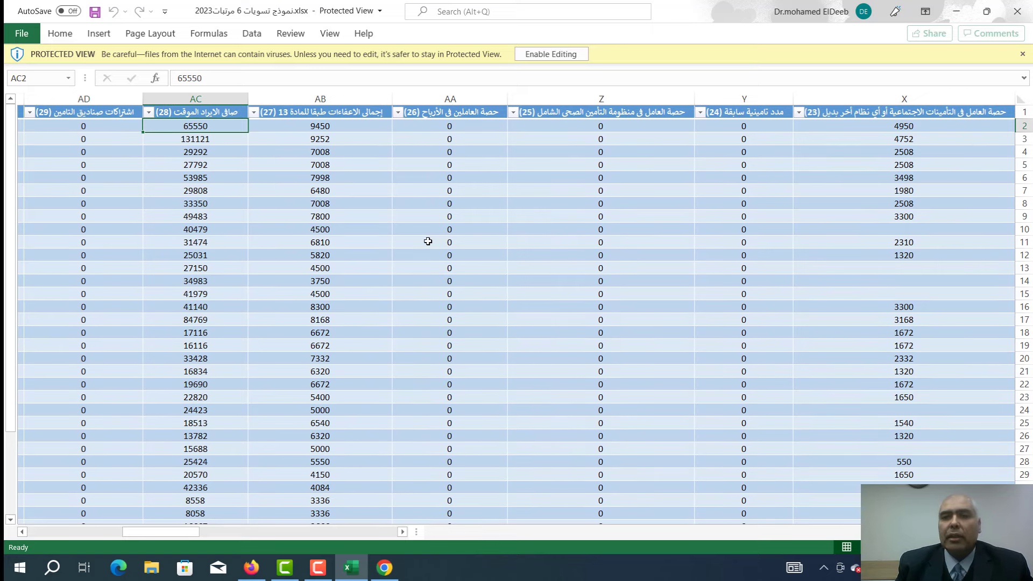
pyautogui.press('Left')
pyautogui.press('Left')
pyautogui.press('Left')
pyautogui.press('Left')
pyautogui.press('Left')
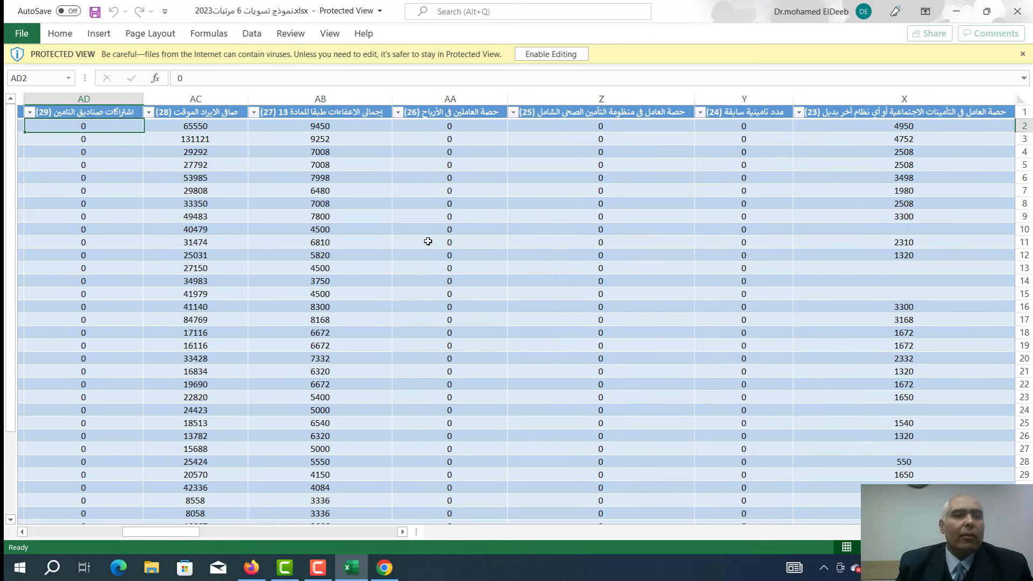
pyautogui.press('Right')
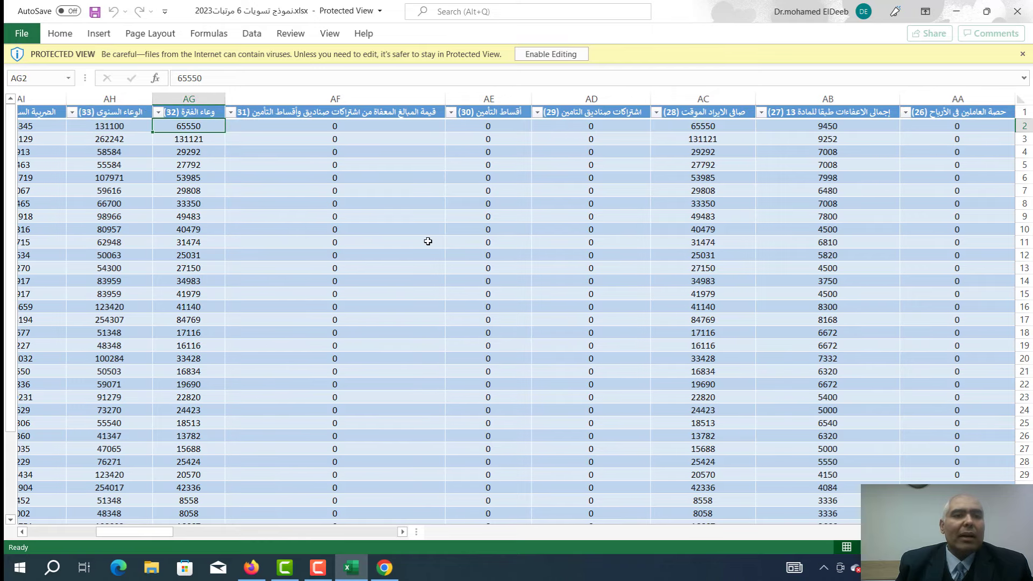
pyautogui.press('Left')
pyautogui.press('Left')
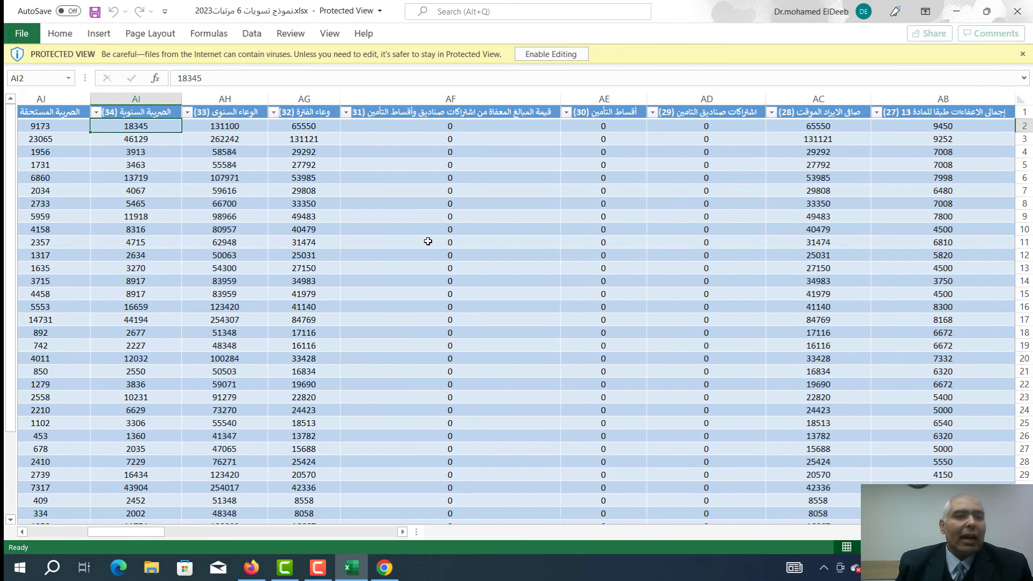
pyautogui.press('Right')
pyautogui.press('Left')
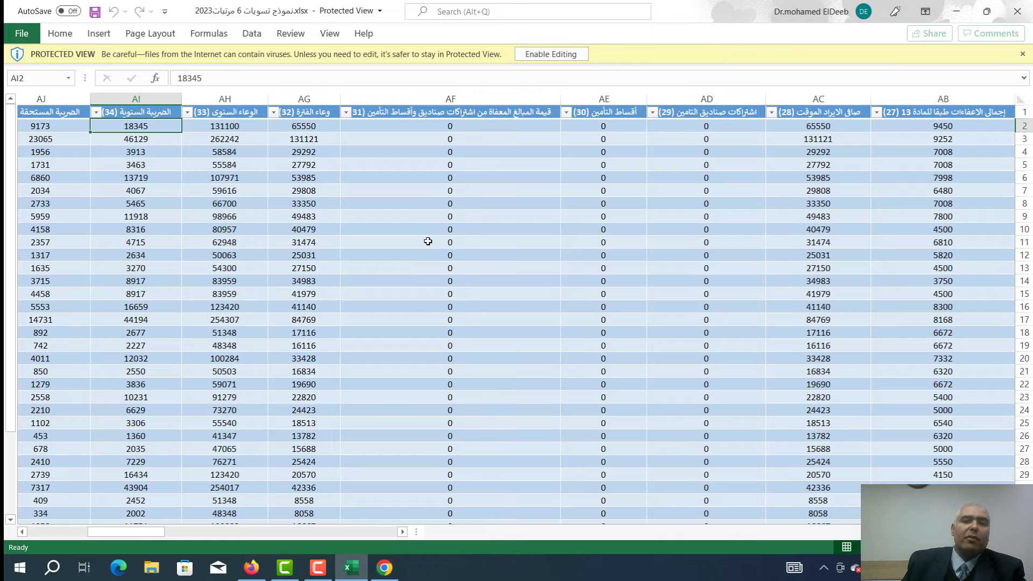
# Step: Compare the tax due (35), tax withheld (36) and tax paid (37) in row 2 with the annual tax (34)
pyautogui.press('Left')
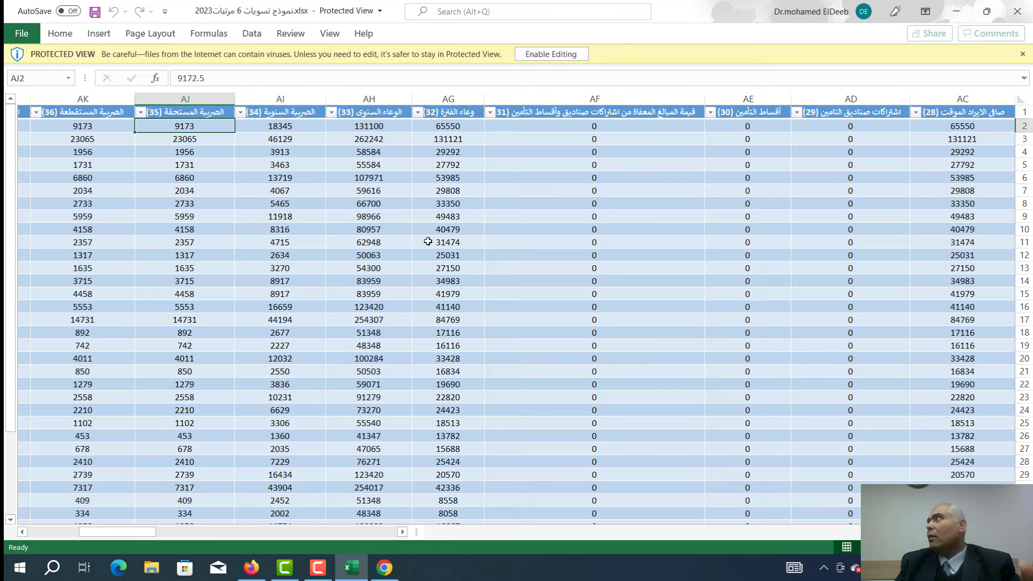
pyautogui.click(572, 41)
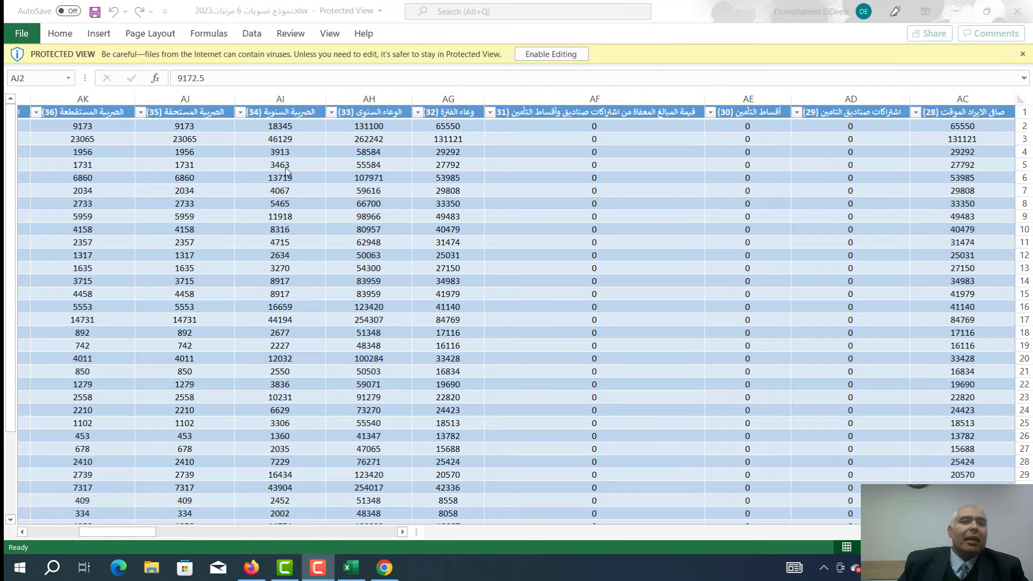
pyautogui.click(202, 127)
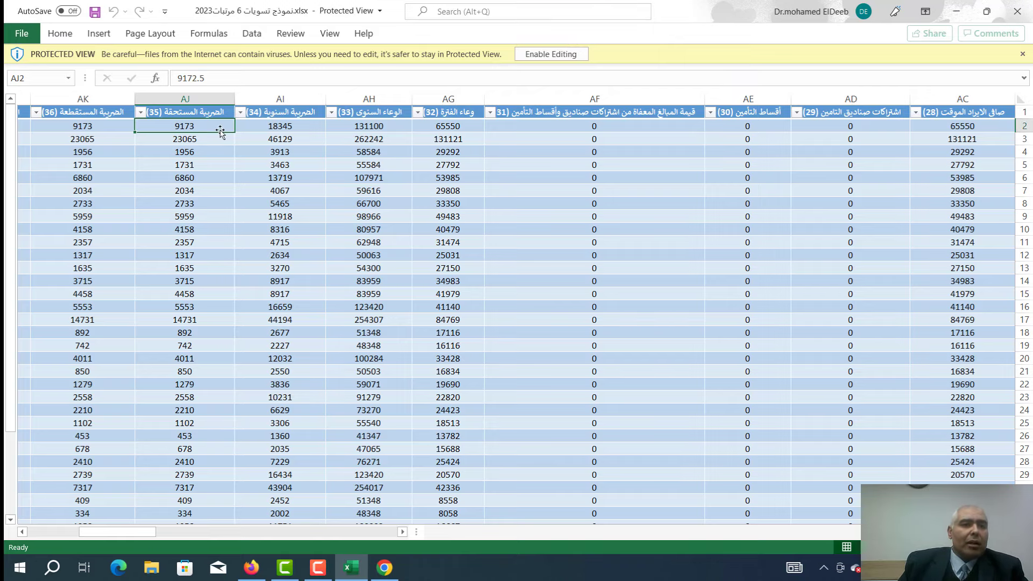
pyautogui.press('Left')
pyautogui.press('Left')
pyautogui.hscroll(-3, 220, 132)
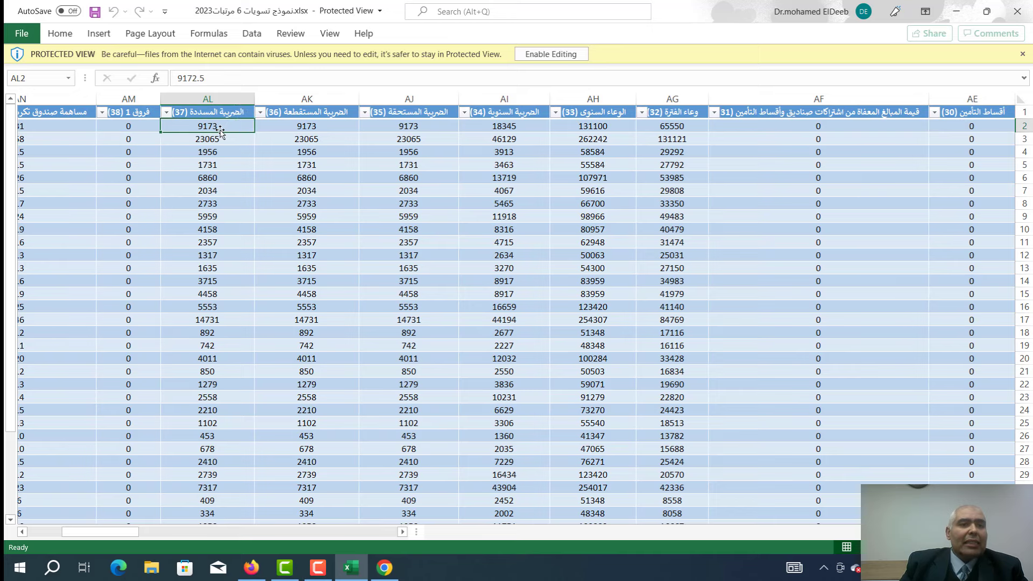
pyautogui.press('Right')
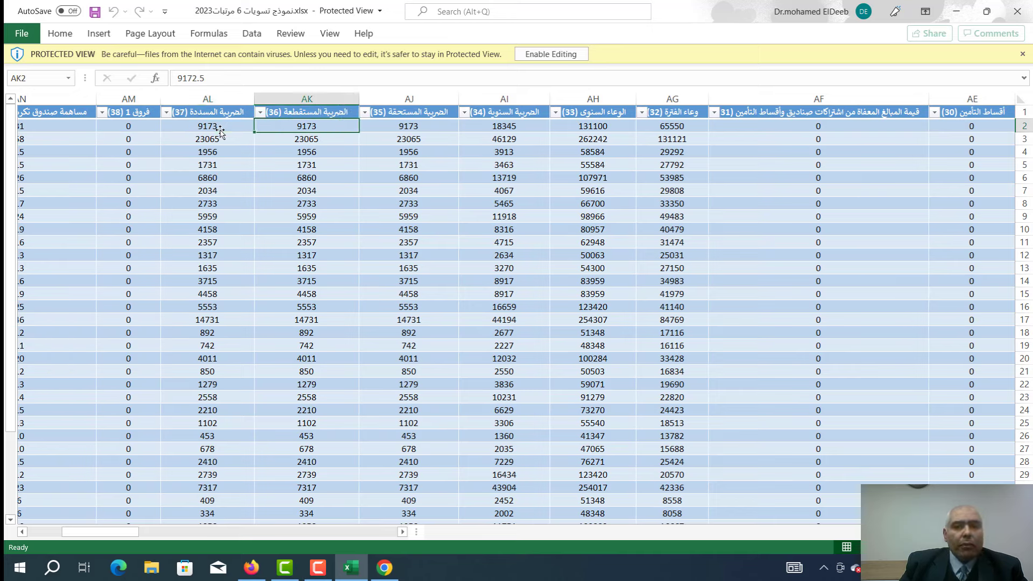
pyautogui.press('Right')
pyautogui.press('Right')
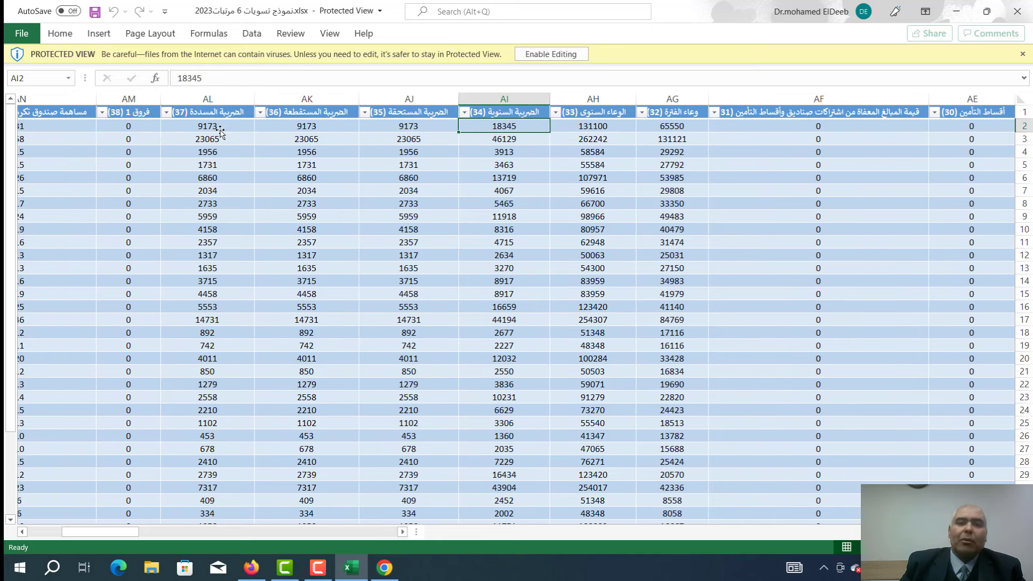
pyautogui.press('Left')
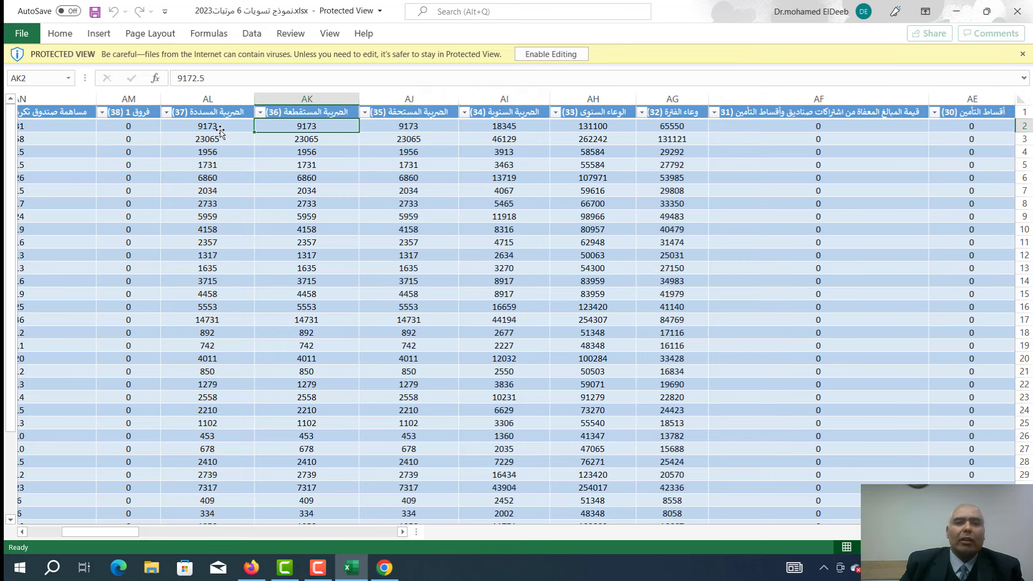
pyautogui.press('Left')
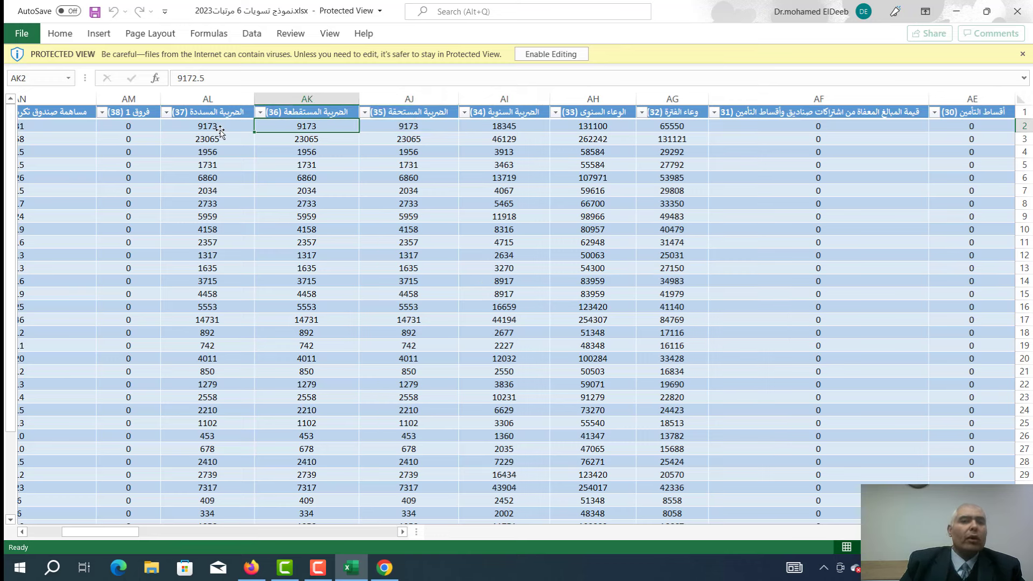
pyautogui.press('Left')
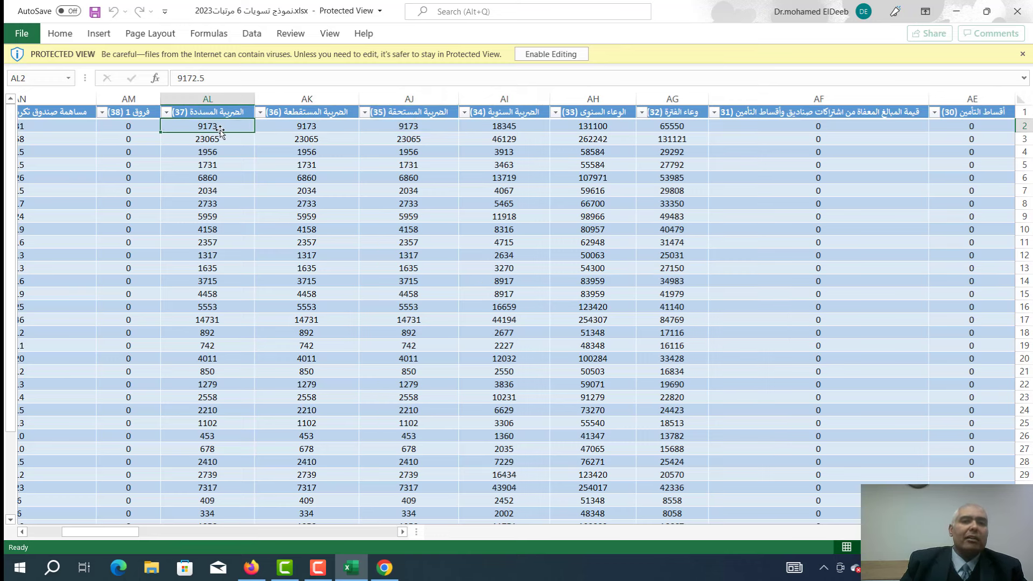
# Step: Examine row 2 from differences 1 (38) through the martyrs' families fund contributions (39, 40) to differences 2 (41)
pyautogui.press('Left')
pyautogui.press('Left')
pyautogui.press('Left')
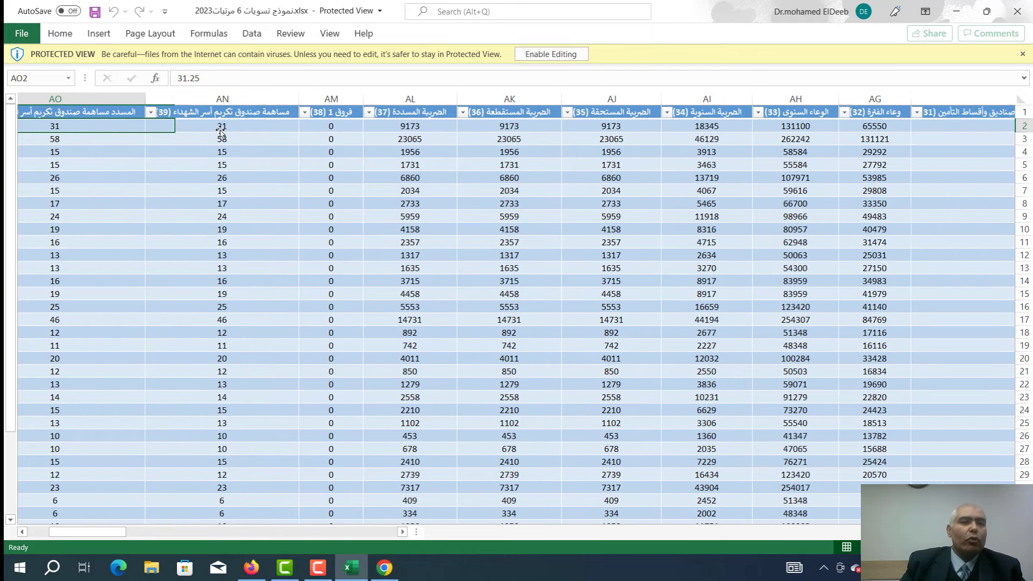
pyautogui.press('Right')
pyautogui.press('Right')
pyautogui.press('Left')
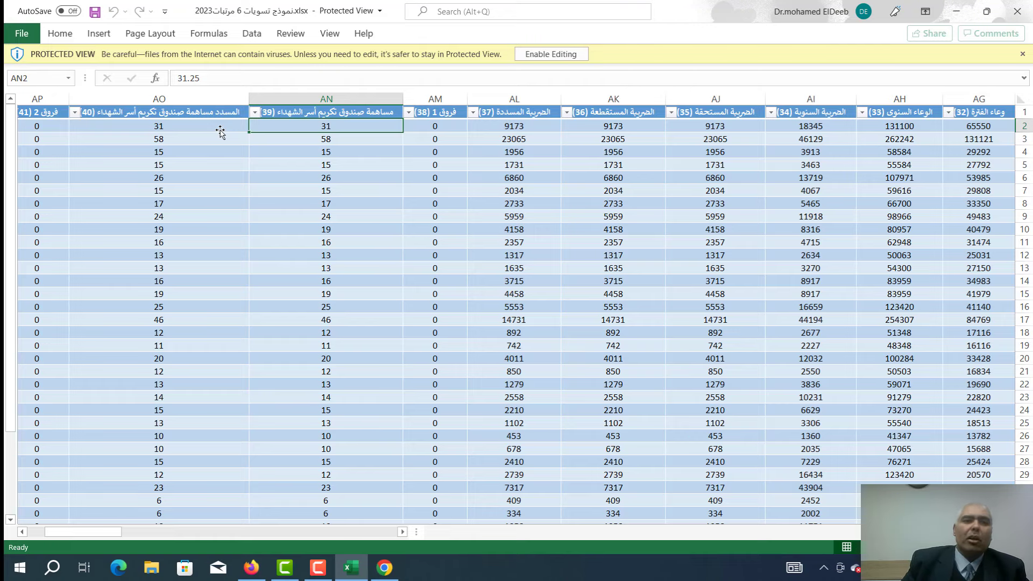
pyautogui.press('Left')
pyautogui.press('Left')
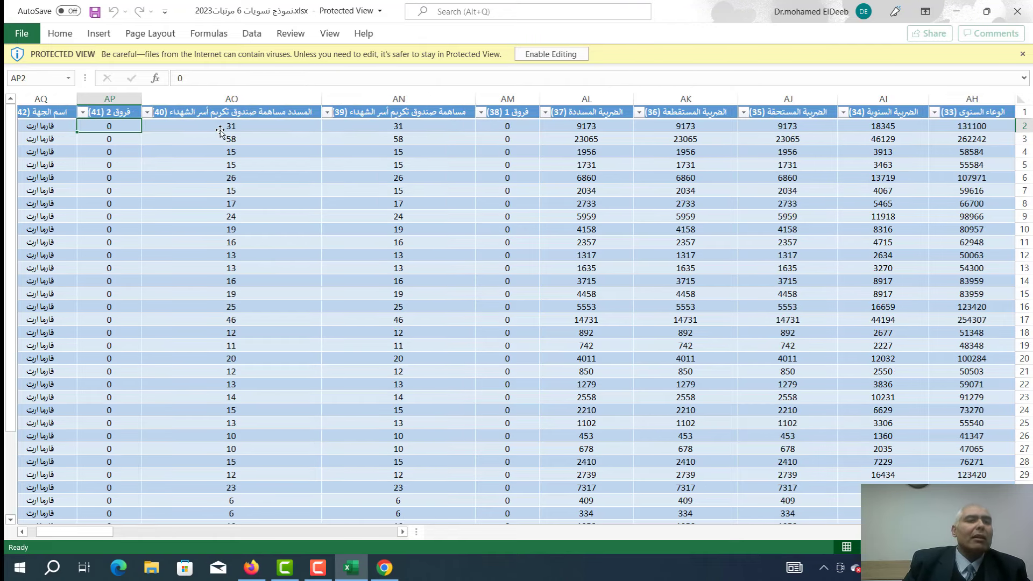
pyautogui.press('Right')
pyautogui.press('Right')
pyautogui.press('Right')
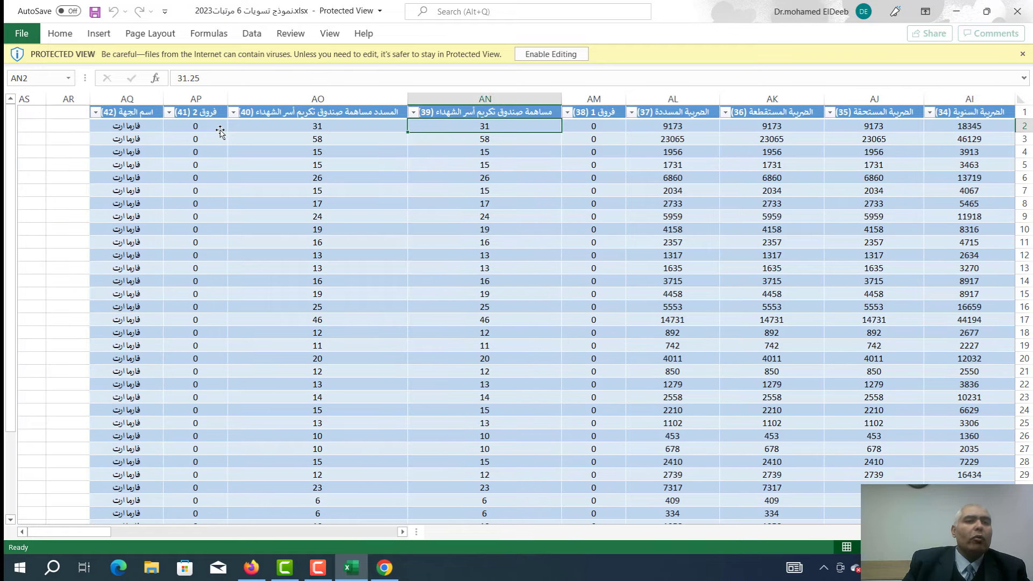
# Step: Trace row 2 back from the martyrs' families fund contribution (39) to the period tax base (32)
pyautogui.press('Right')
pyautogui.press('Right')
pyautogui.press('Right')
pyautogui.press('Right')
pyautogui.press('Right')
pyautogui.press('Right')
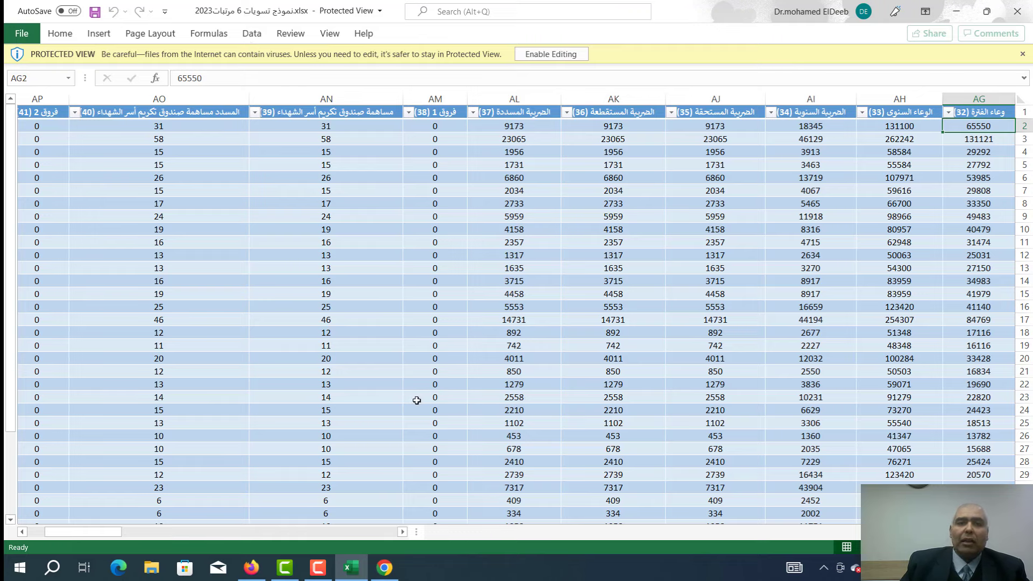
# Step: Switch to Chrome and open the payroll Form 6 settlements page (نموذج 6 مرتبات) on the tax portal
pyautogui.click(392, 565)
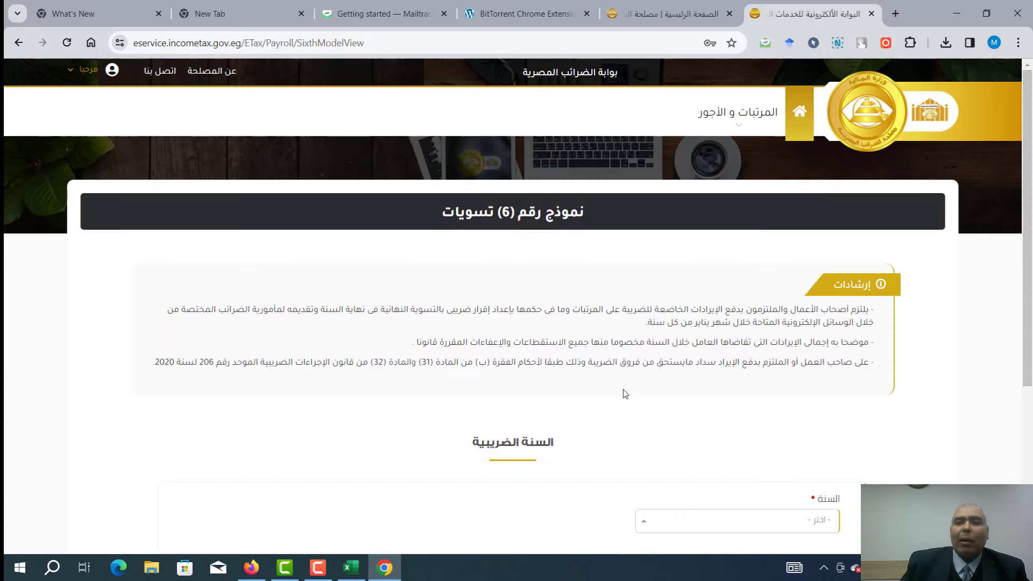
pyautogui.click(731, 122)
pyautogui.moveTo(727, 264)
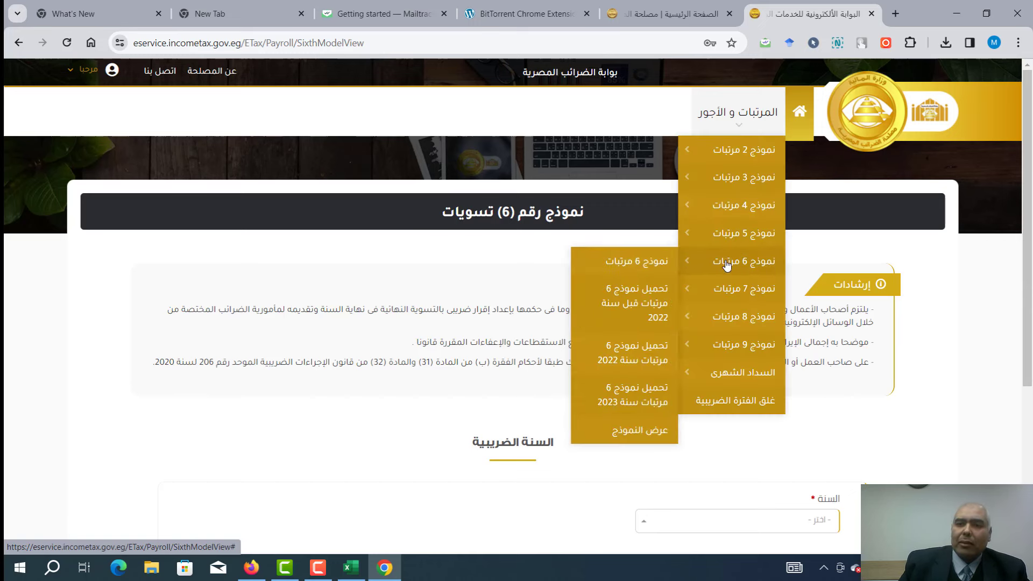
pyautogui.click(632, 264)
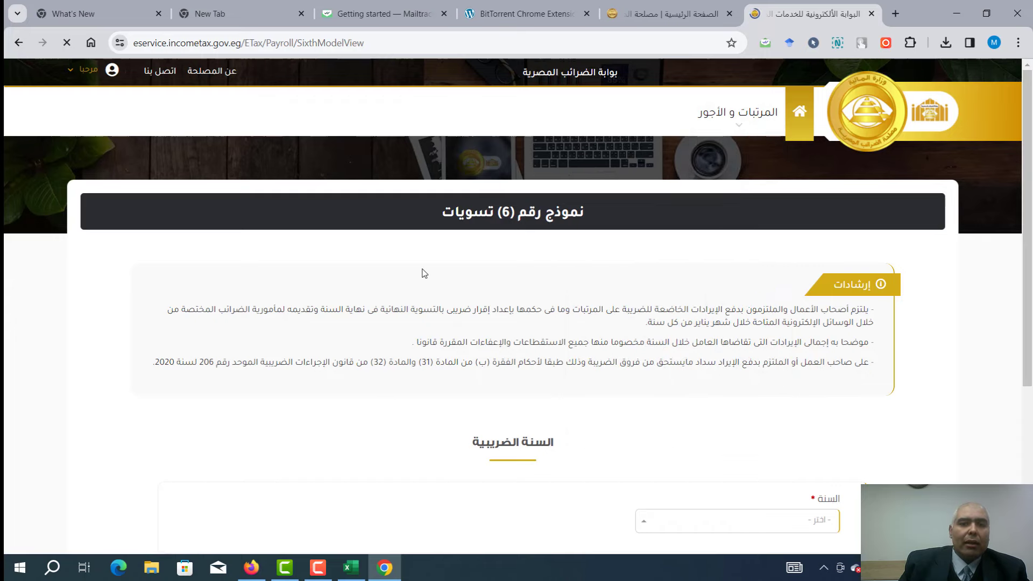
pyautogui.scroll(-1, 731, 263)
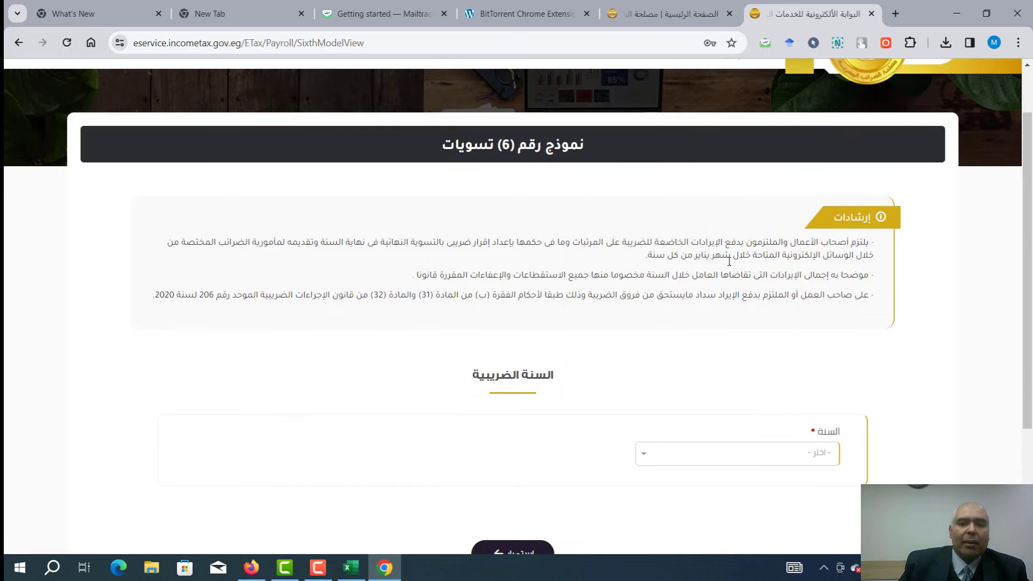
pyautogui.scroll(-1, 731, 264)
pyautogui.scroll(3, 678, 151)
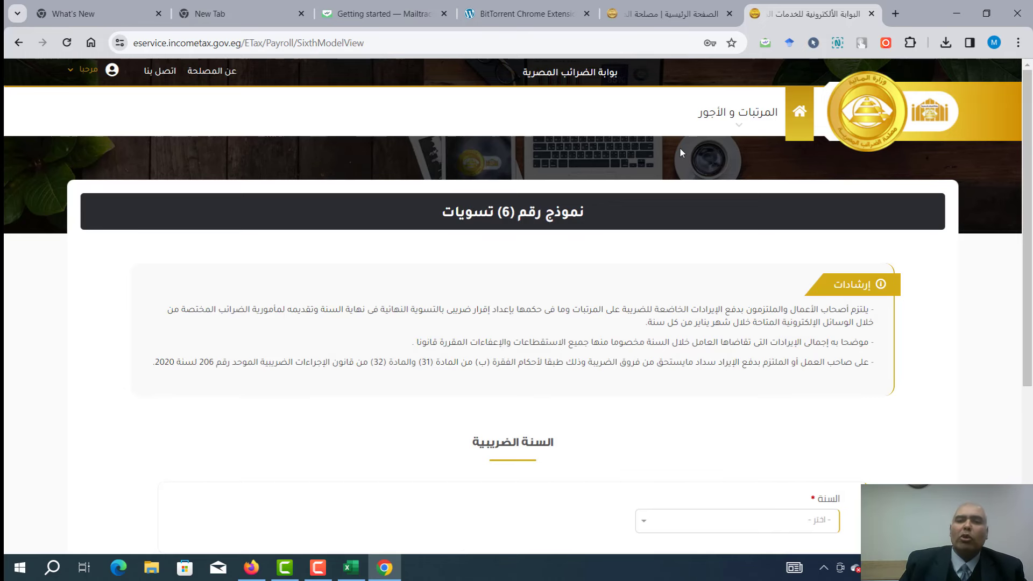
# Step: Set the tax year on the Form 6 settlements page to 2023
pyautogui.scroll(-5, 735, 250)
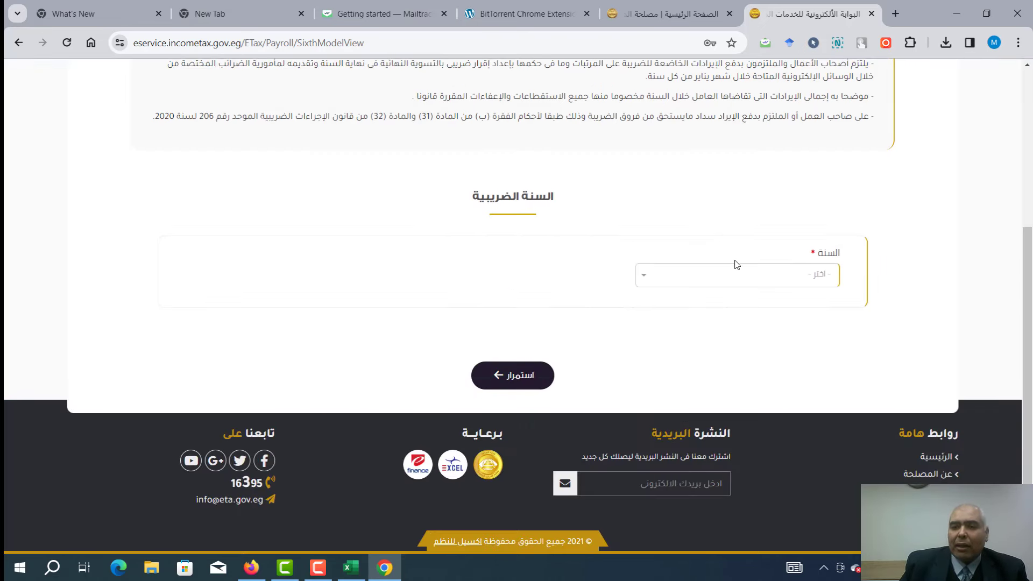
pyautogui.click(751, 285)
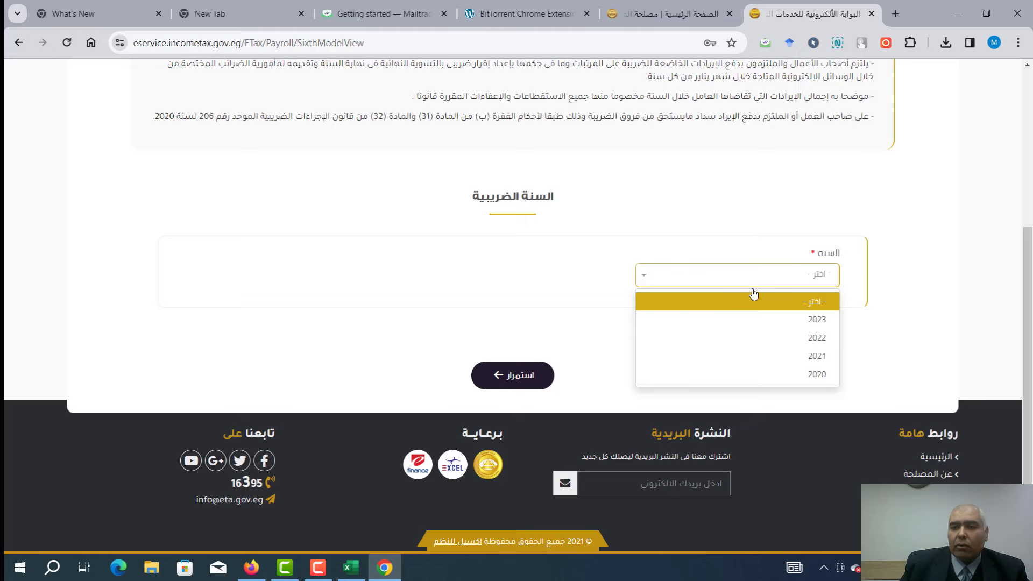
pyautogui.click(818, 317)
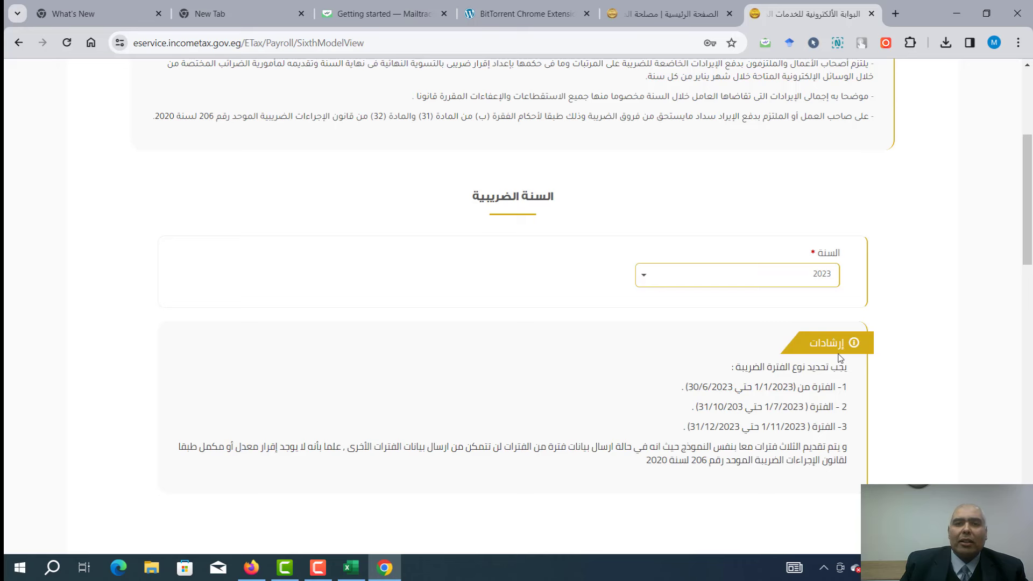
# Step: Highlight and read the guidance paragraph on submitting the three 2023 periods, and continue to the employee data section
pyautogui.scroll(-4, 840, 357)
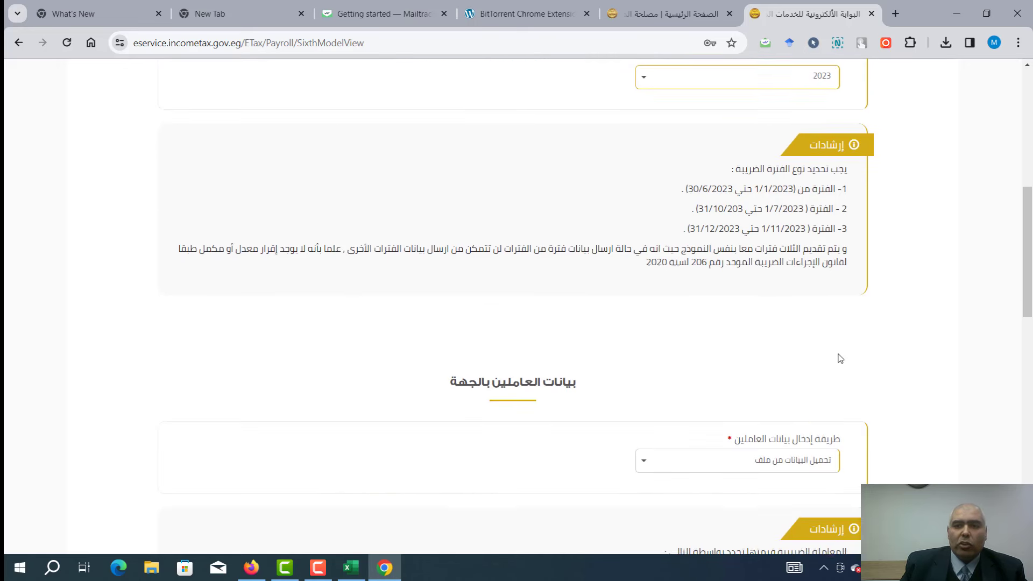
pyautogui.moveTo(846, 245); pyautogui.dragTo(314, 238)
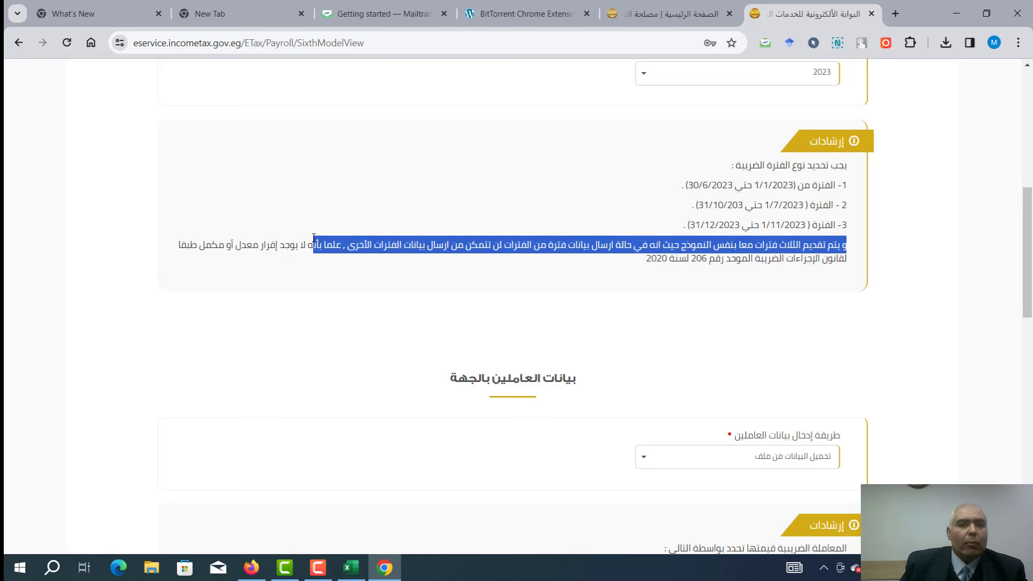
pyautogui.moveTo(314, 238); pyautogui.dragTo(219, 266)
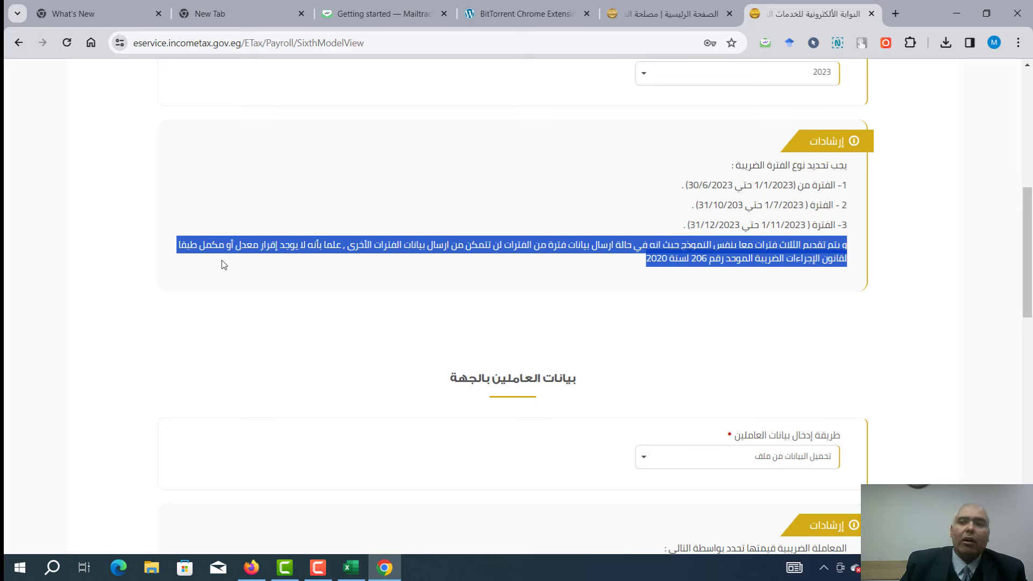
pyautogui.scroll(-4, 877, 300)
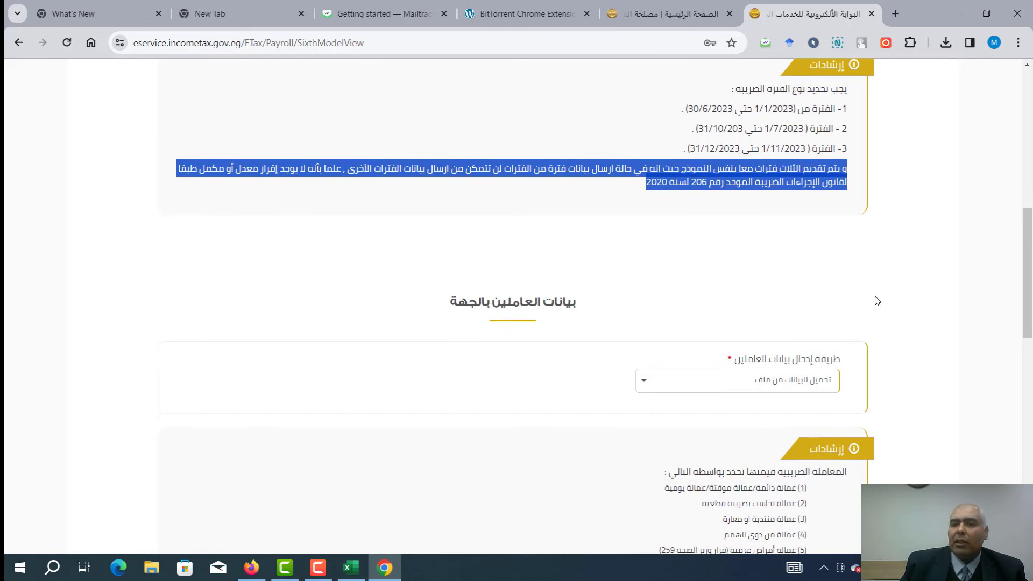
# Step: Set the employee data entry method to loading from a file (تحميل البيانات من ملف), and open then dismiss the employee list file chooser
pyautogui.click(651, 262)
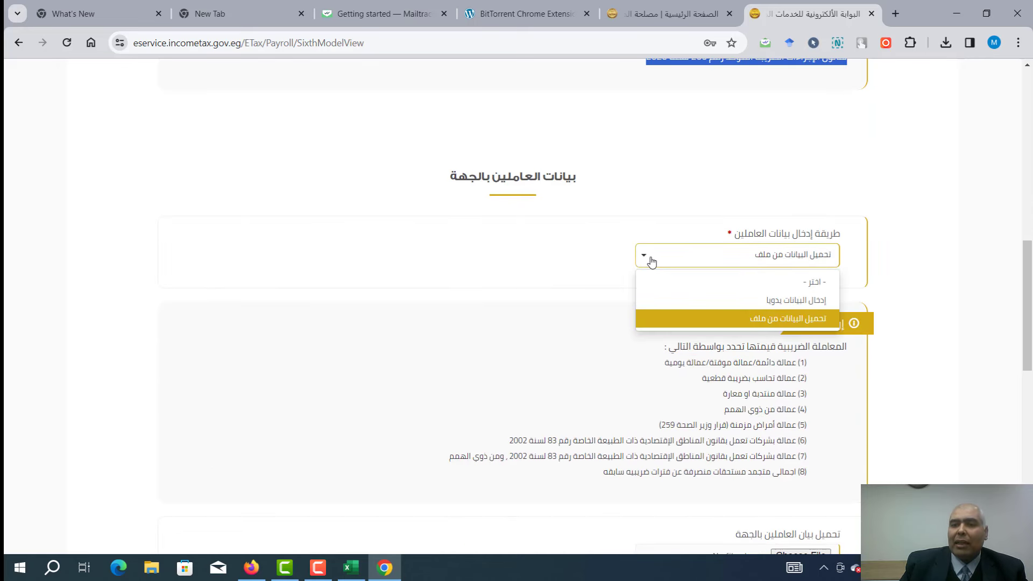
pyautogui.click(805, 321)
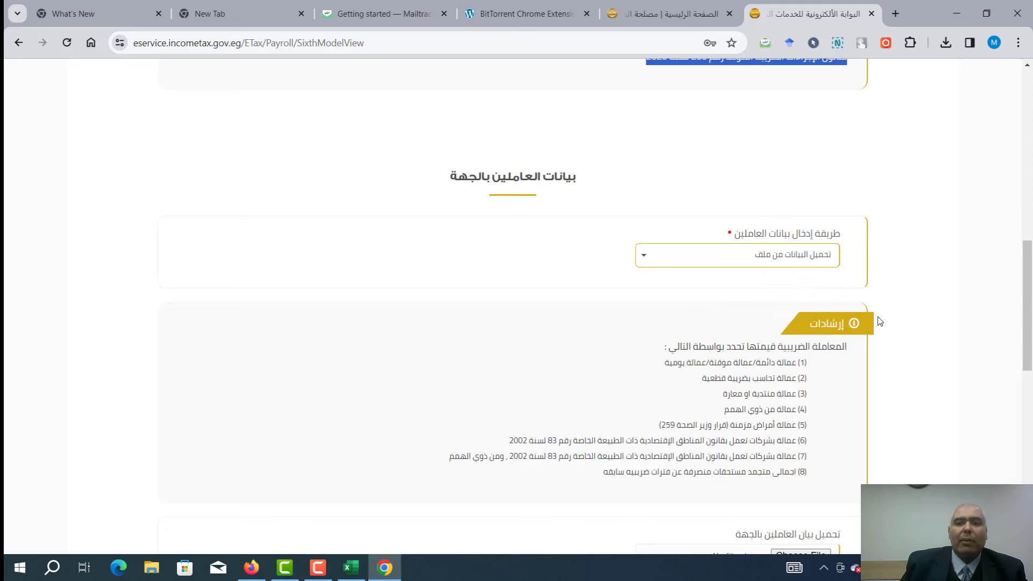
pyautogui.scroll(-3, 879, 321)
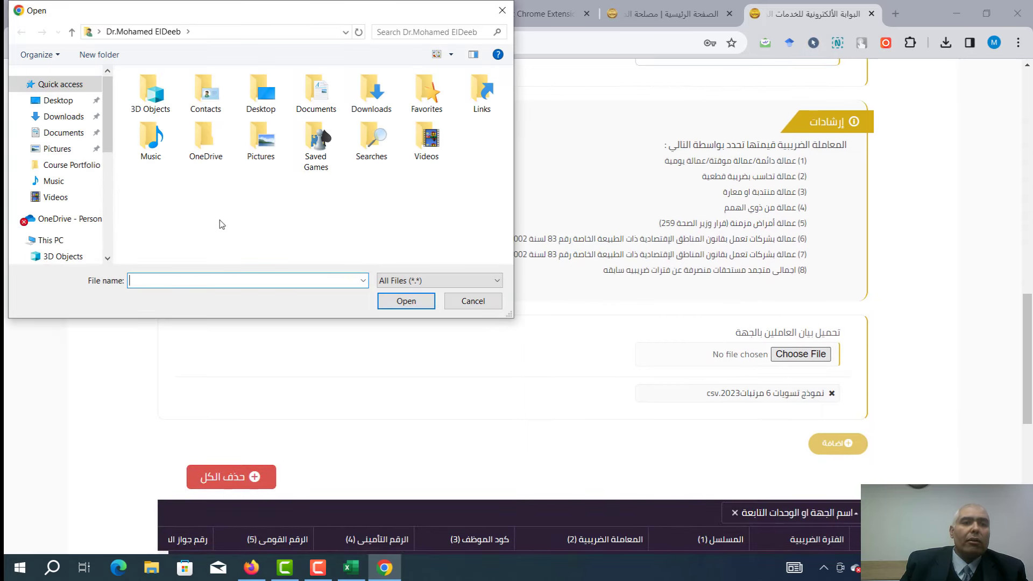
pyautogui.click(473, 301)
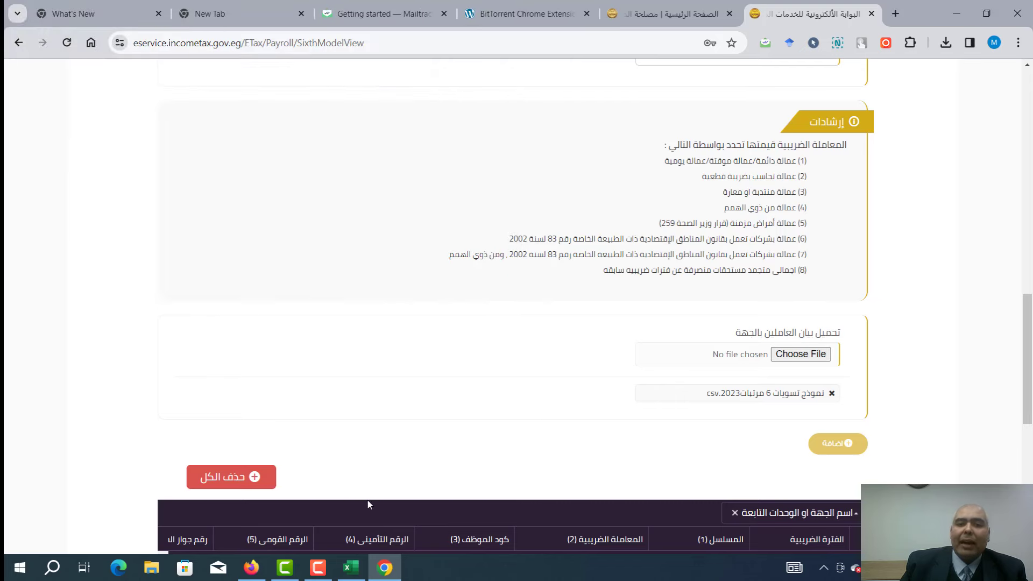
# Step: Switch to Excel and save the settlement workbook to the Desktop as نموذج تسويات 6 مرتبات2023.csv in CSV (Comma delimited) format, replacing the existing file
pyautogui.click(358, 575)
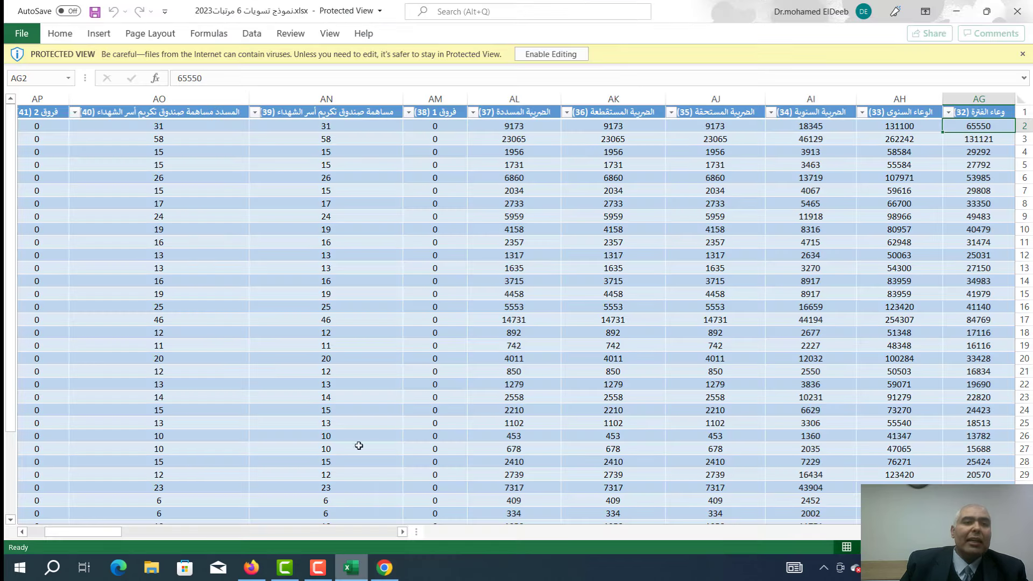
pyautogui.click(21, 33)
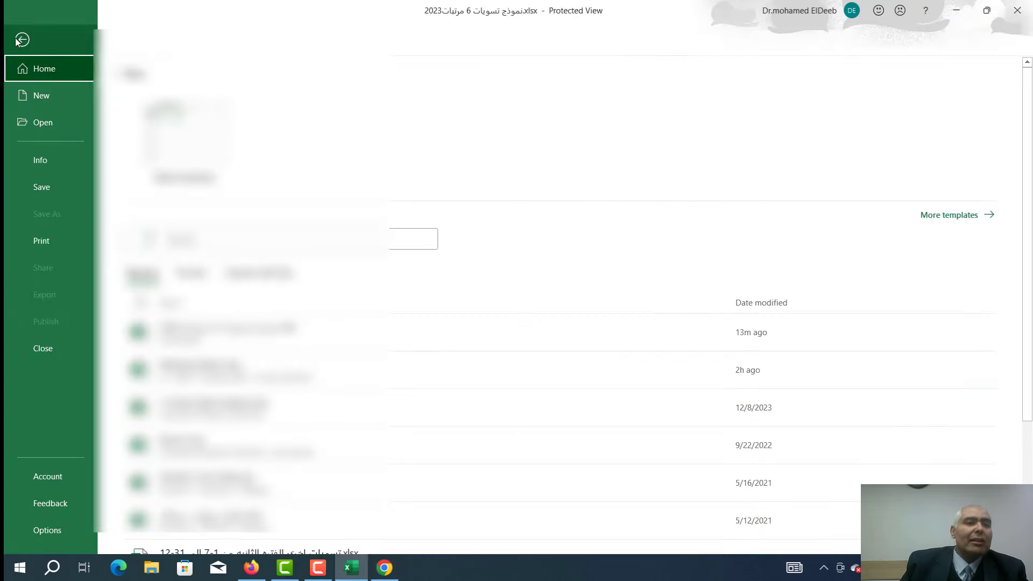
pyautogui.click(45, 215)
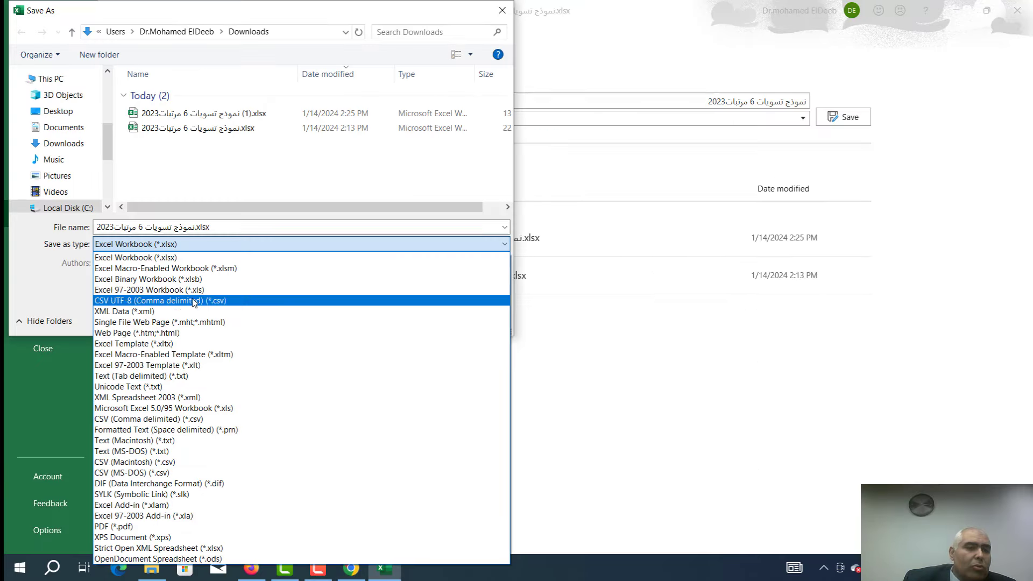
pyautogui.click(150, 418)
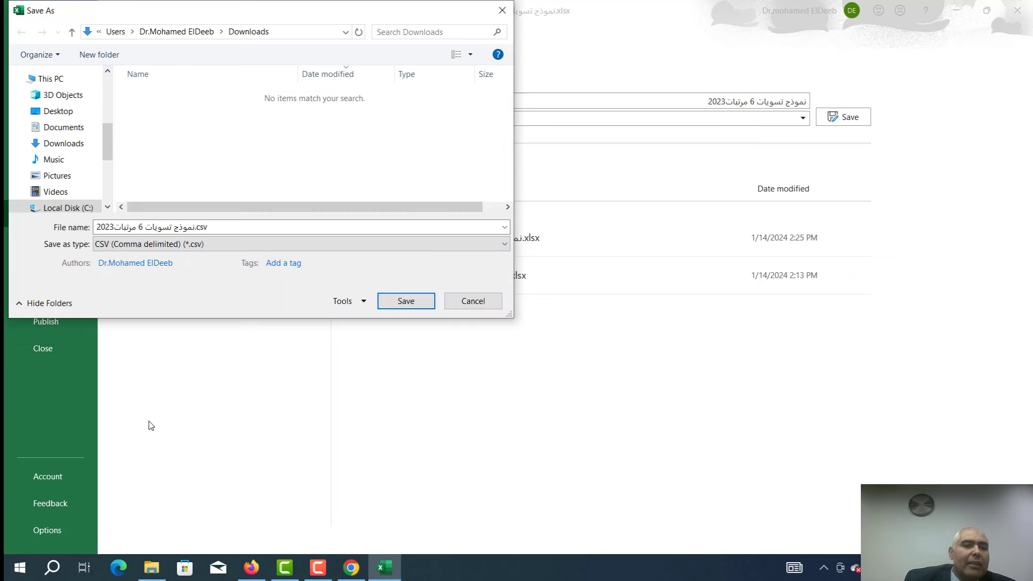
pyautogui.click(45, 115)
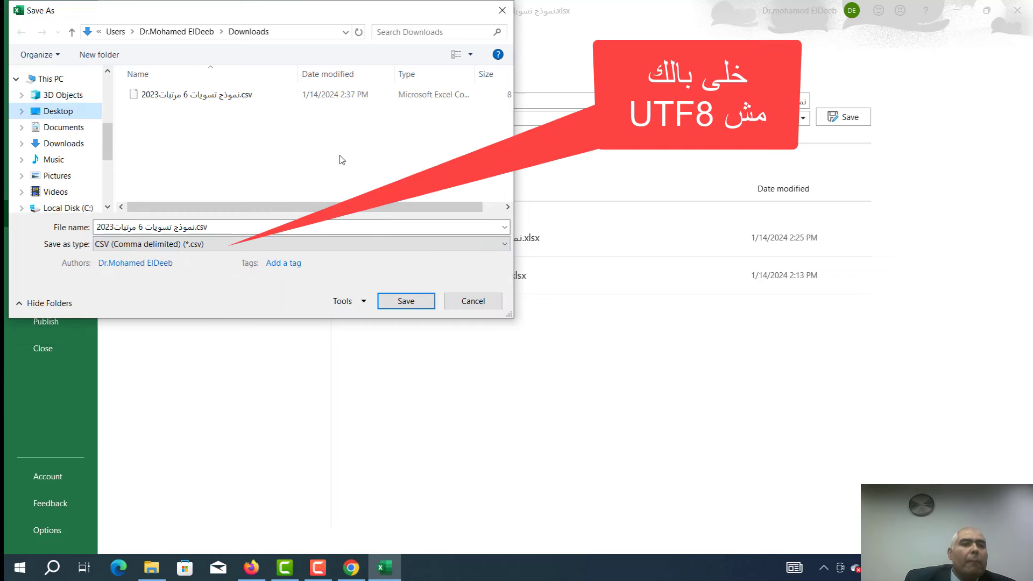
pyautogui.click(404, 301)
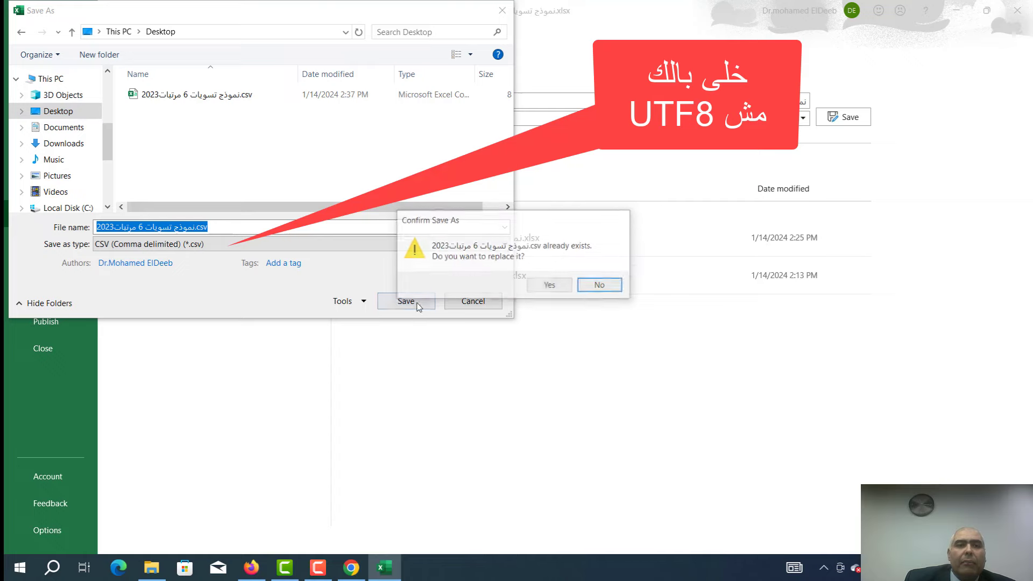
pyautogui.click(549, 285)
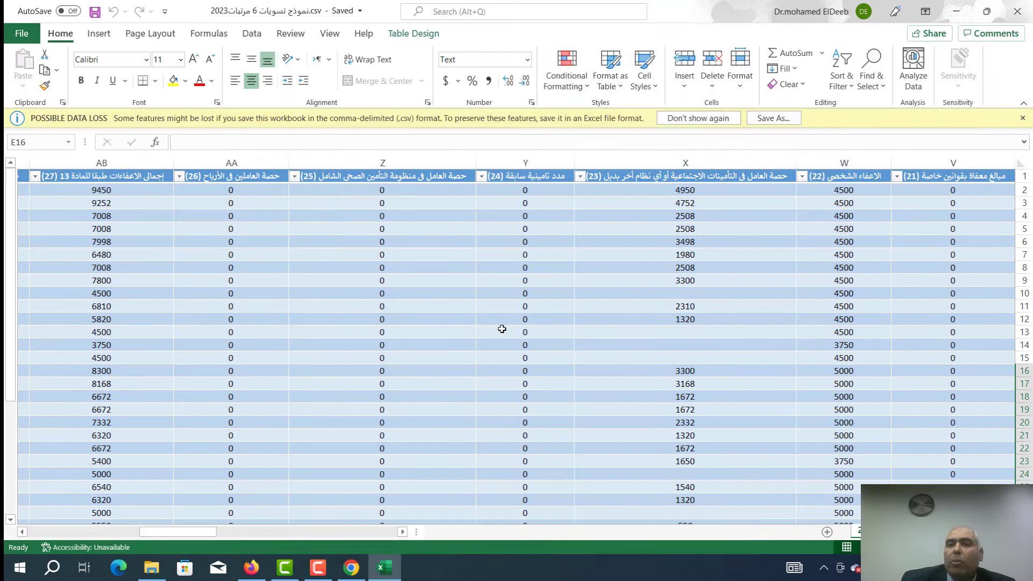